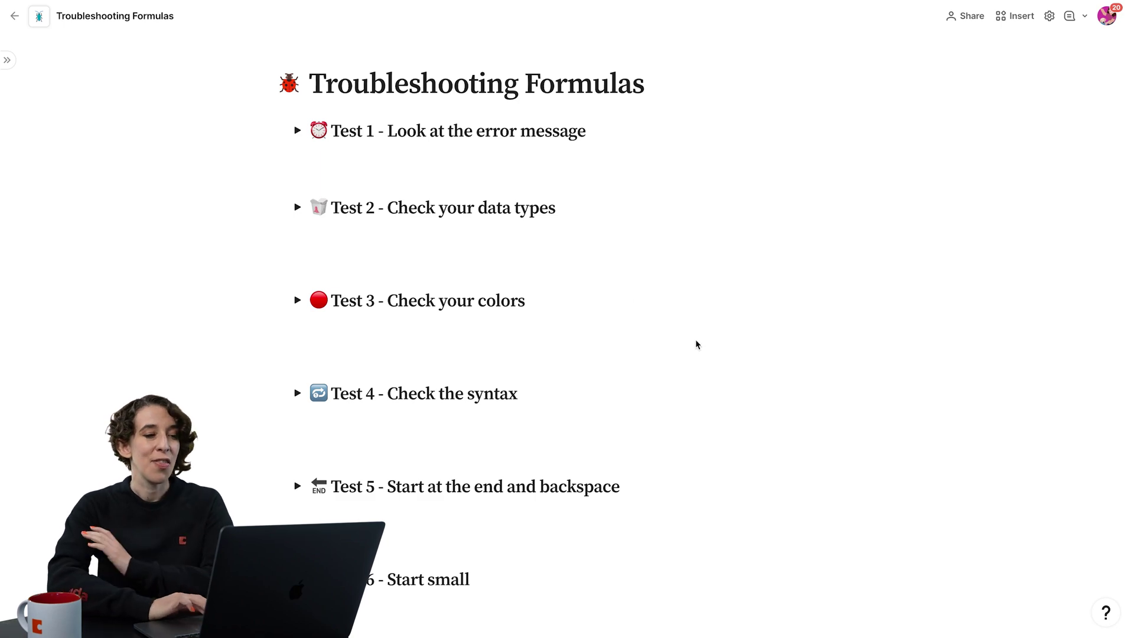
Step: Expand Test 1 and open the Hand off table's Assignee column formula for editing
click(299, 131)
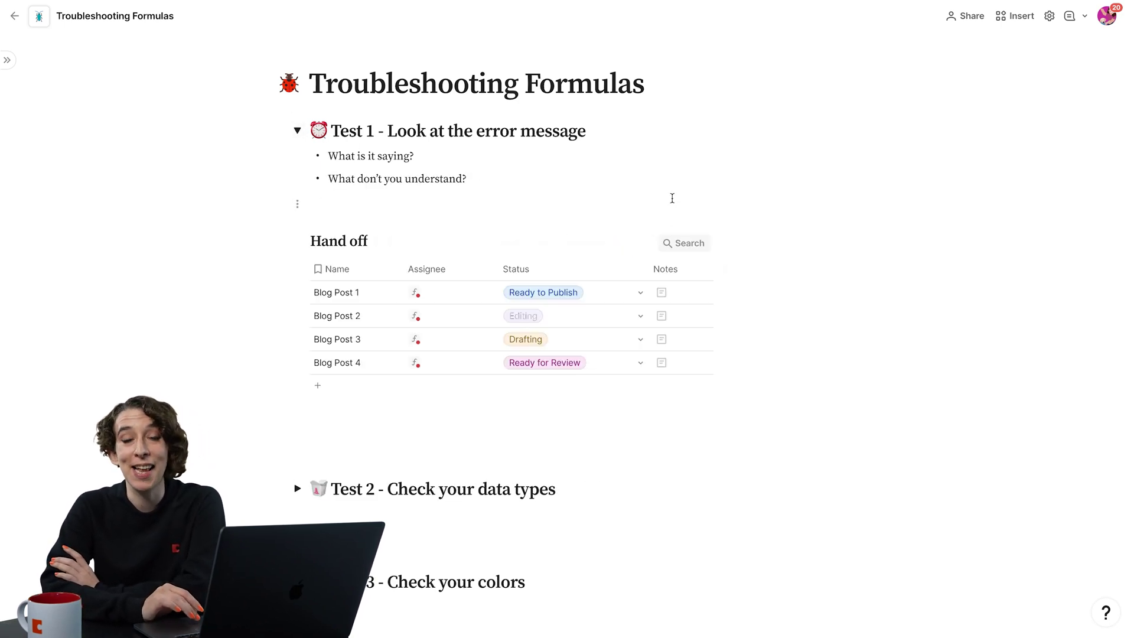
click(428, 293)
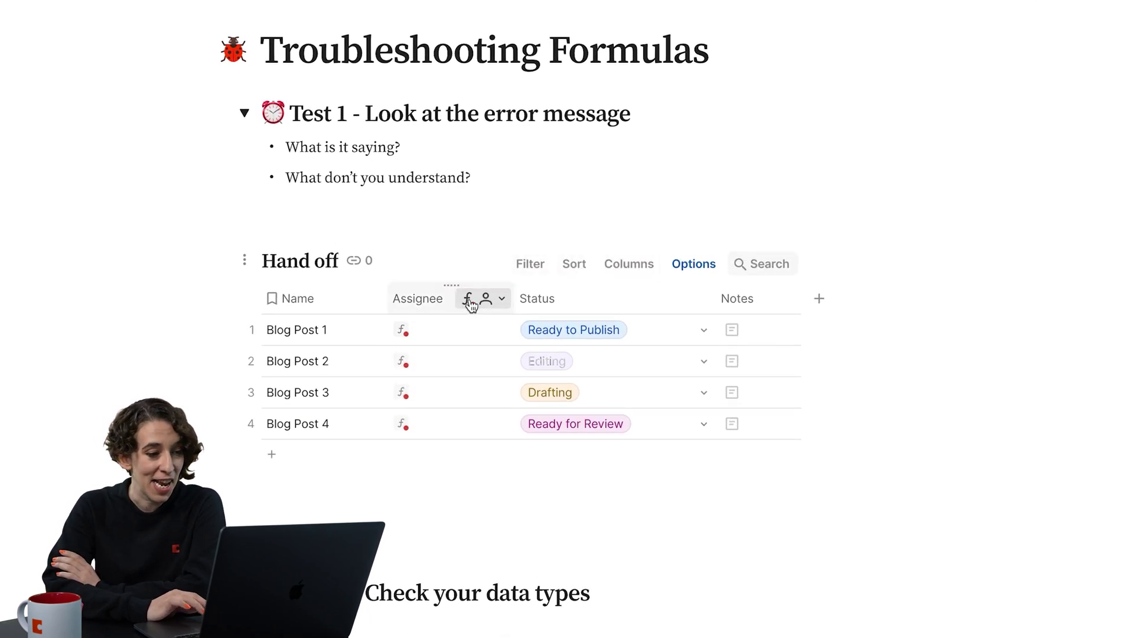
click(468, 299)
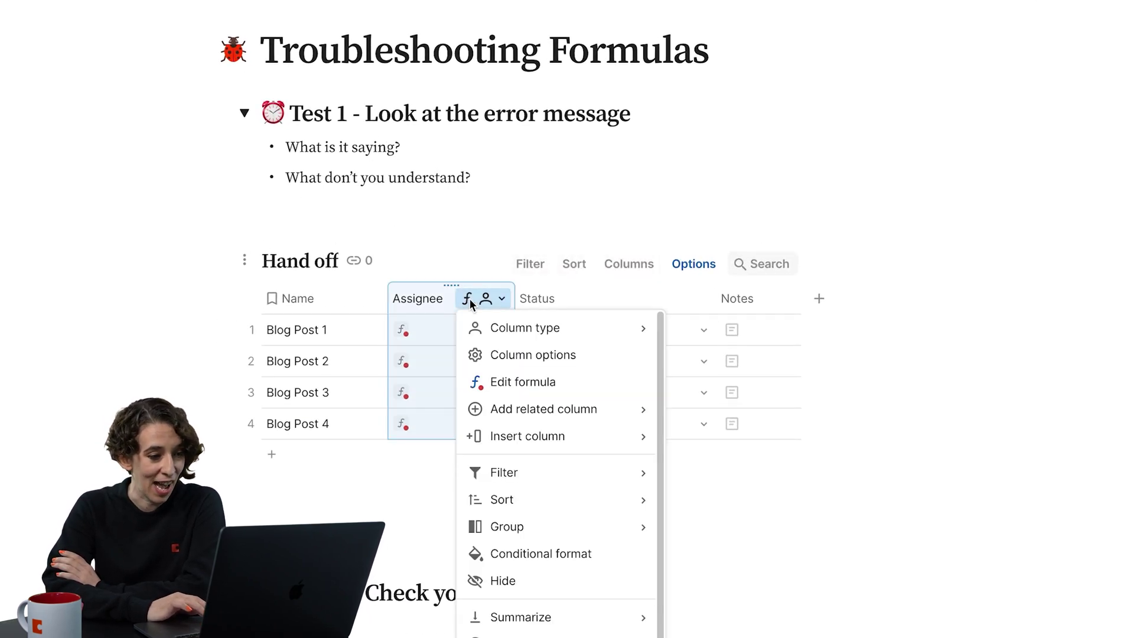
click(495, 382)
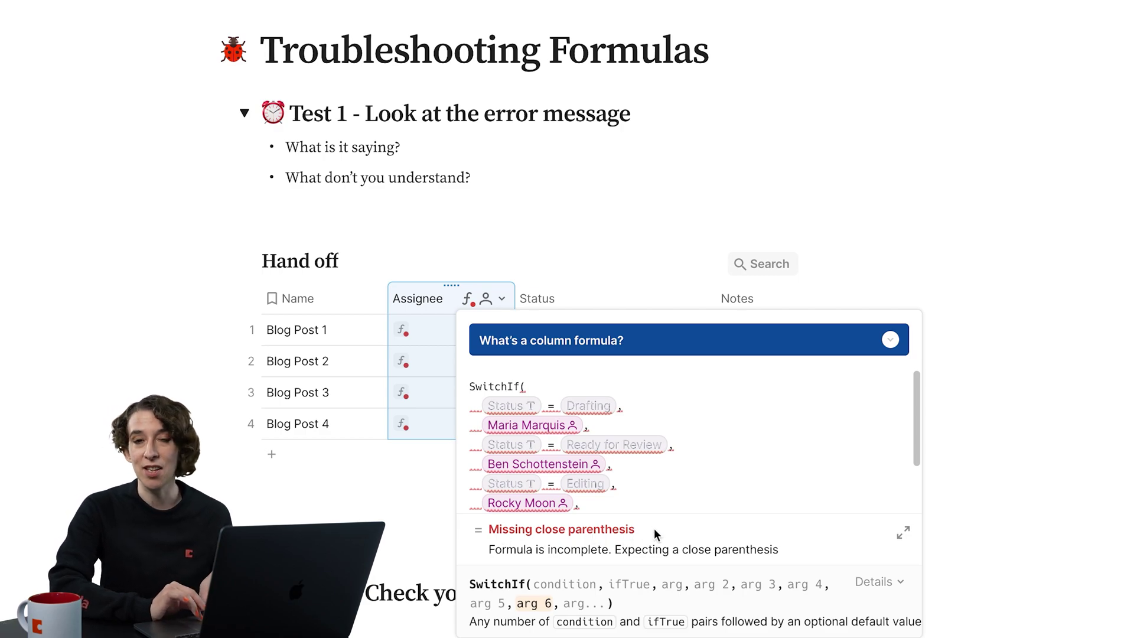
Step: Add the missing parentheses to the SwitchIf formula and apply the fix
scroll(601, 477, down, 2)
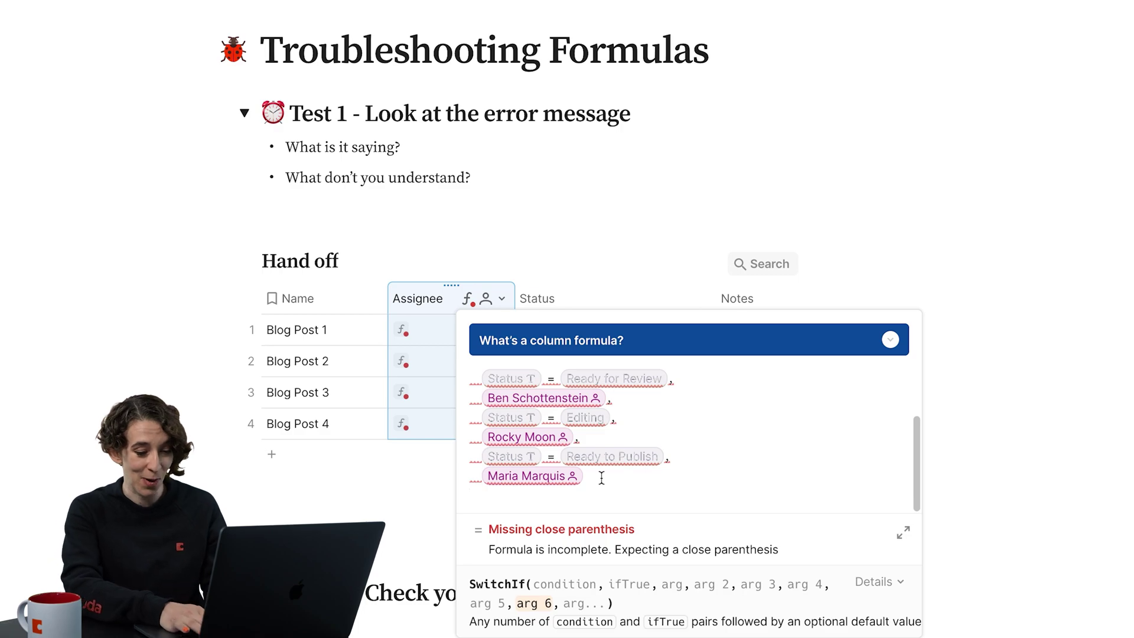
text())
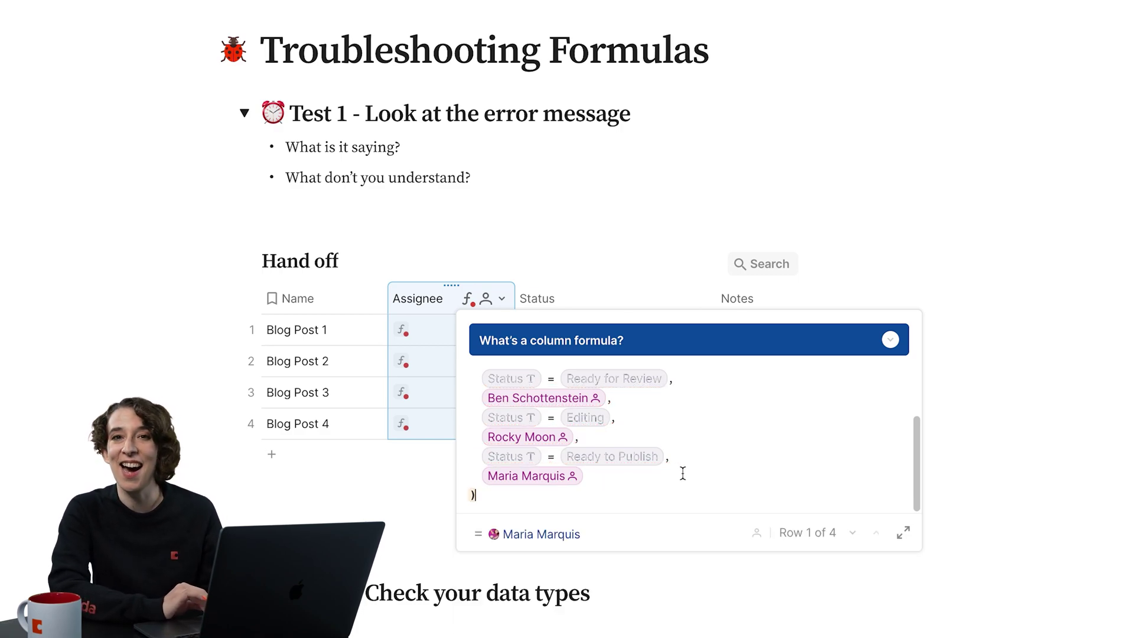
scroll(682, 473, up, 2)
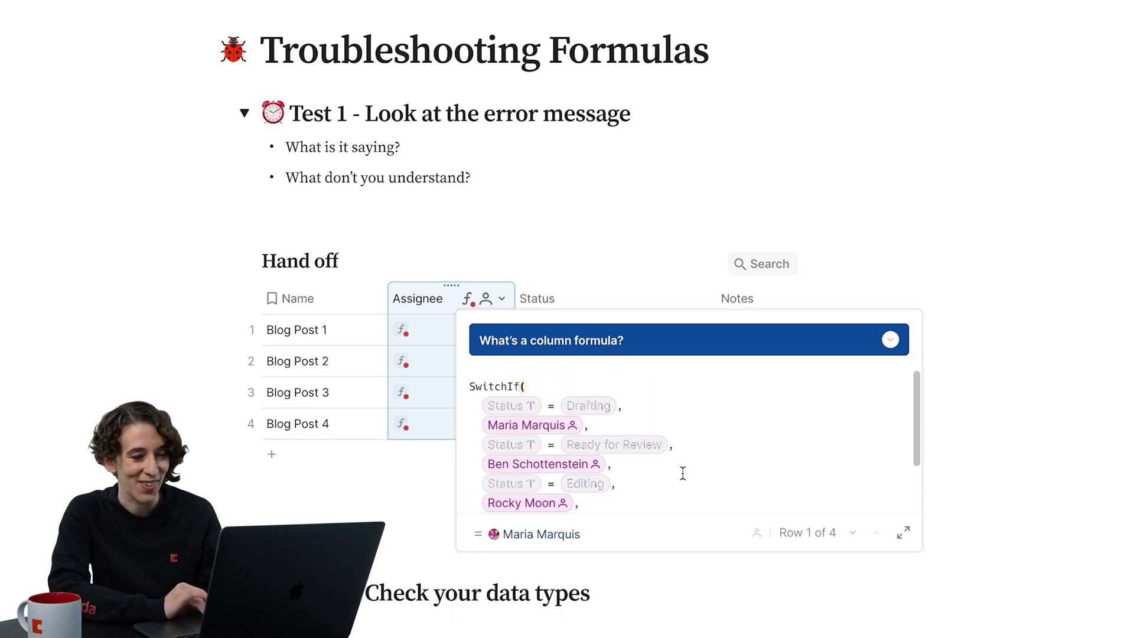
scroll(658, 456, down, 2)
click(657, 455)
scroll(542, 455, up, 3)
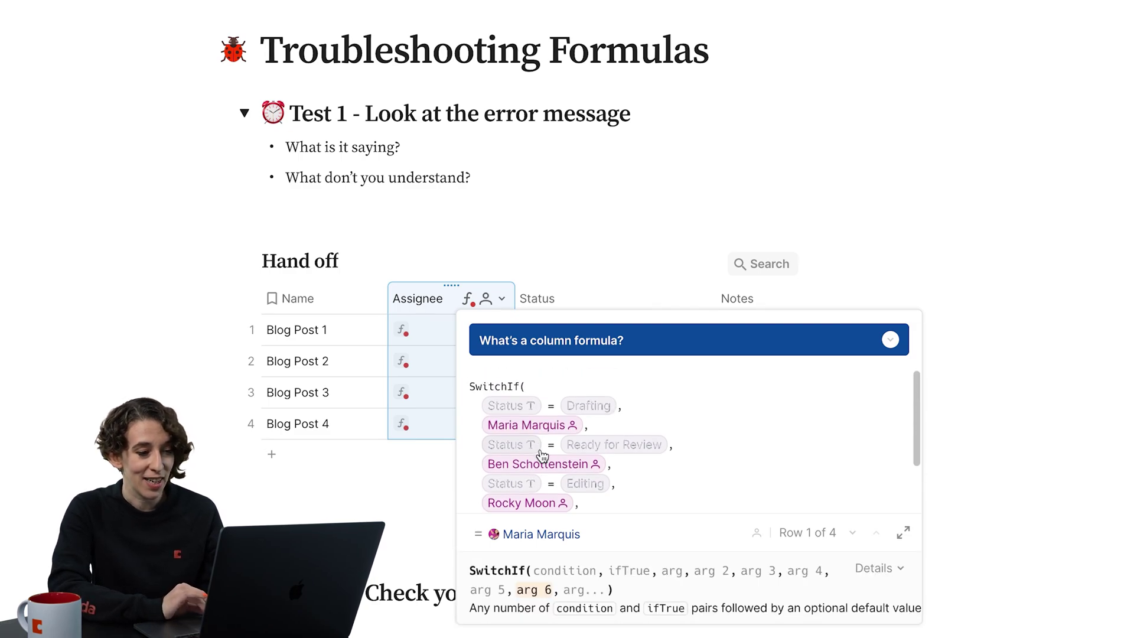
click(525, 386)
text(()
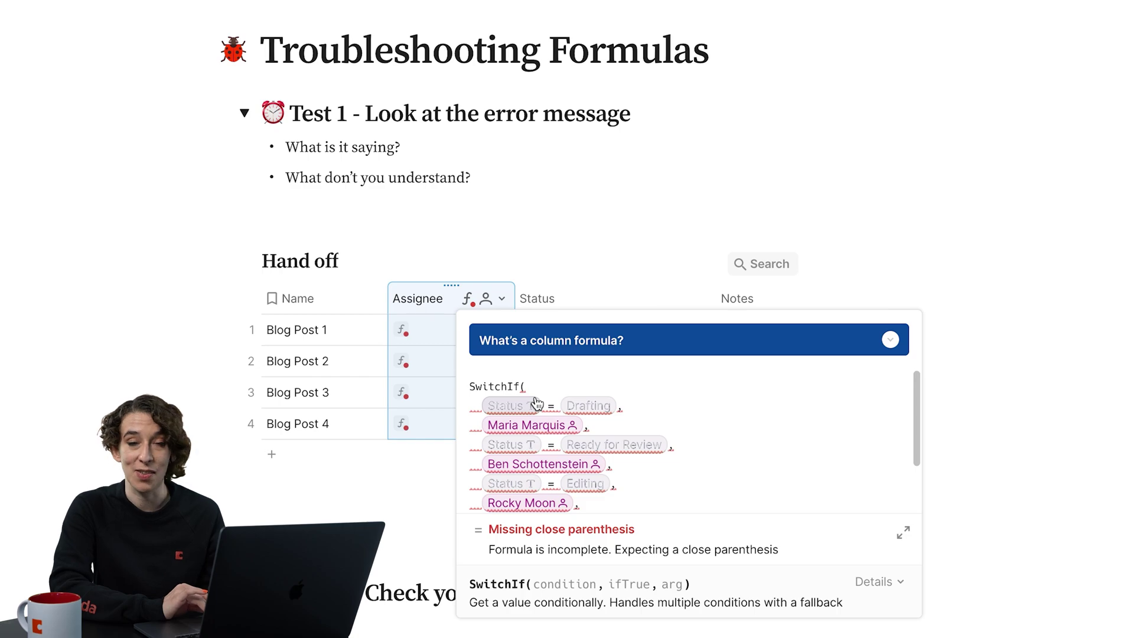
scroll(537, 404, down, 3)
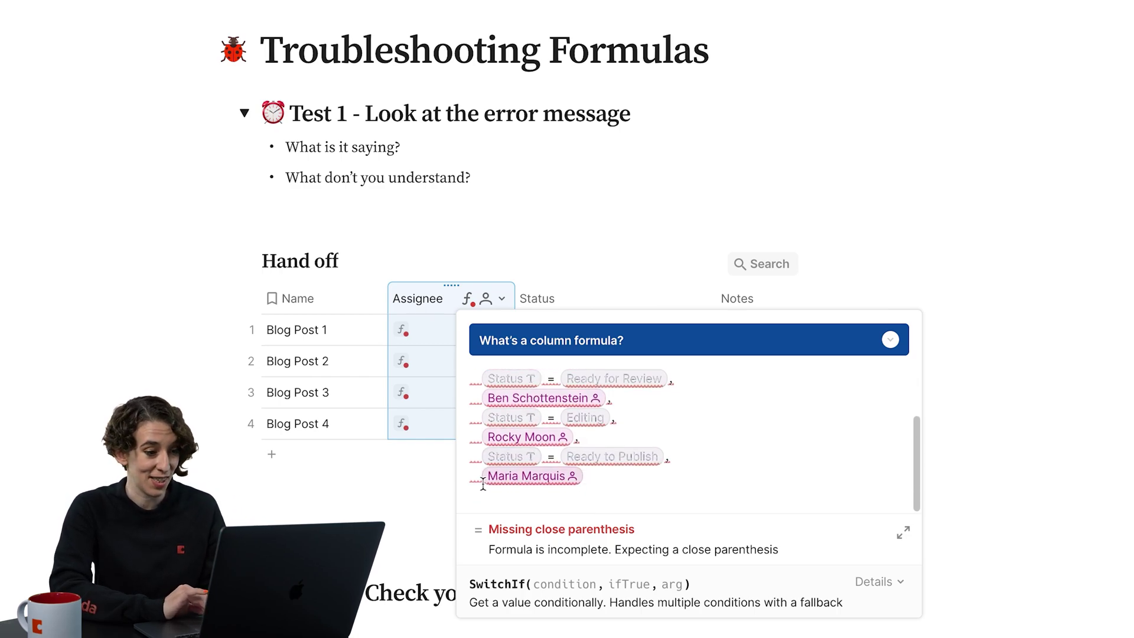
click(483, 495)
text())
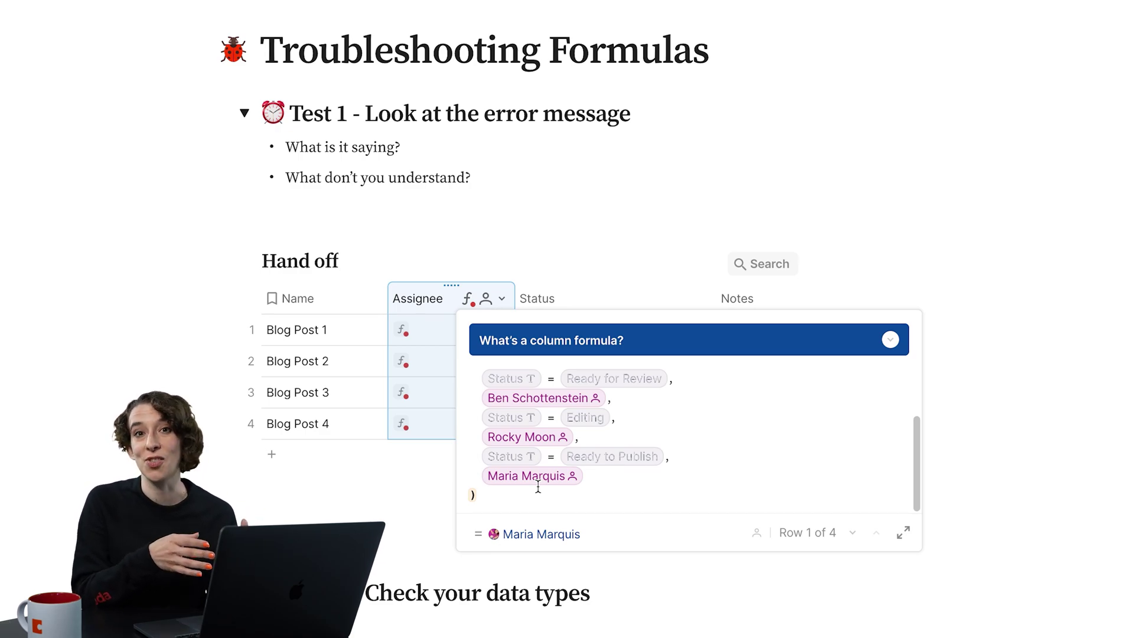
click(398, 470)
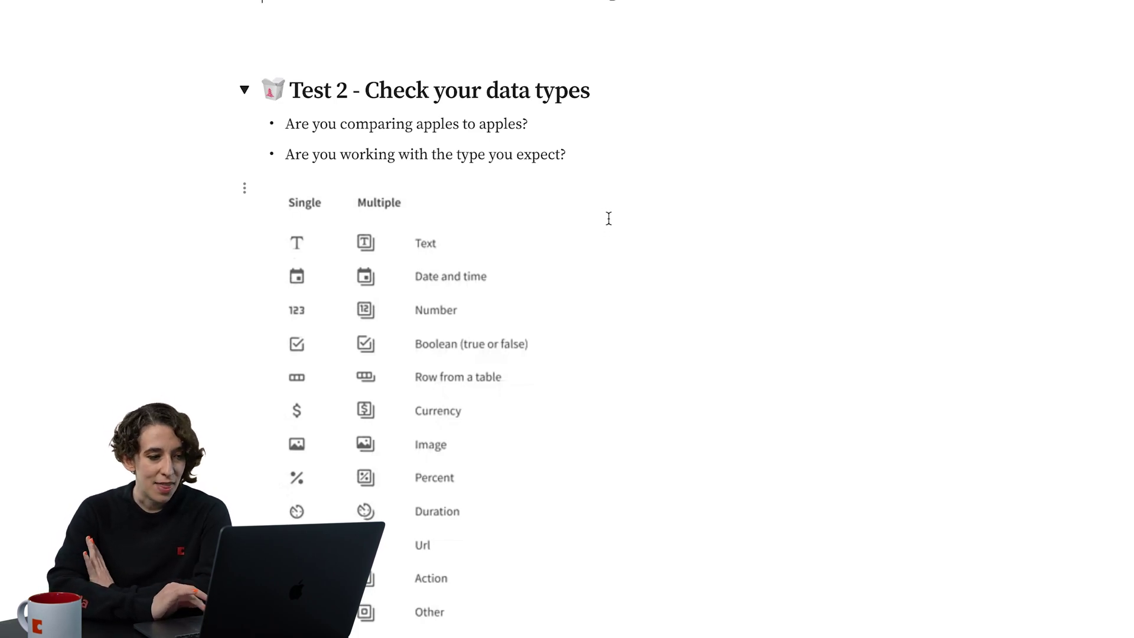
Step: Scroll past the Test 2 data type chart toward the Test 3 - Check your colors section
scroll(607, 217, down, 6)
Step: Expand Test 3 - Check your colors and scroll through the Tasks Template formula example
click(244, 385)
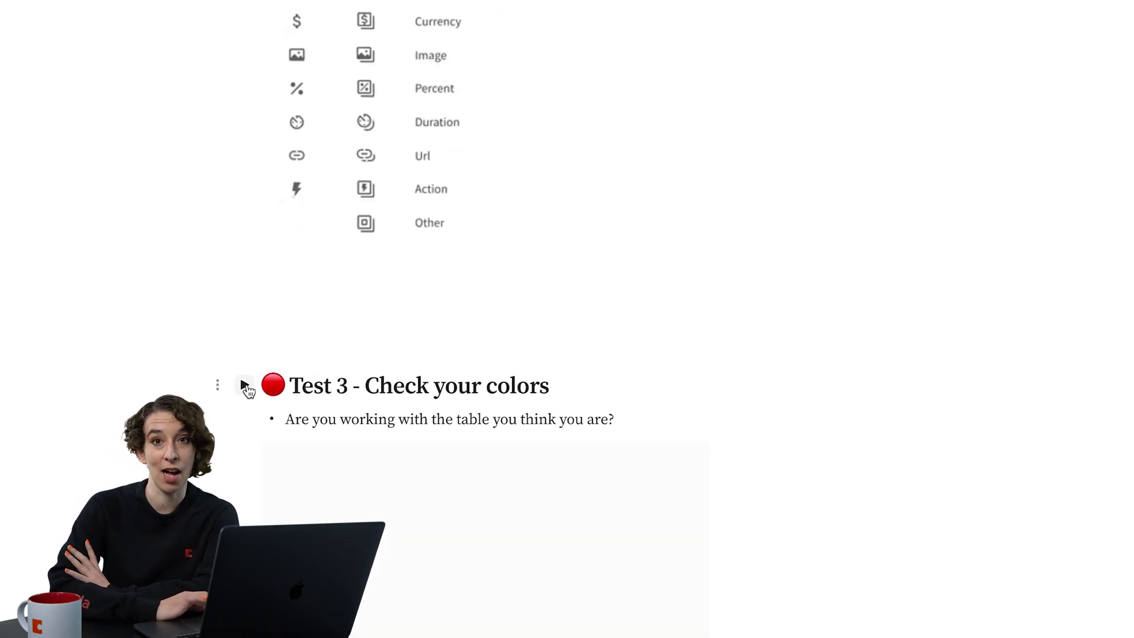
scroll(679, 399, down, 3)
scroll(681, 401, down, 1)
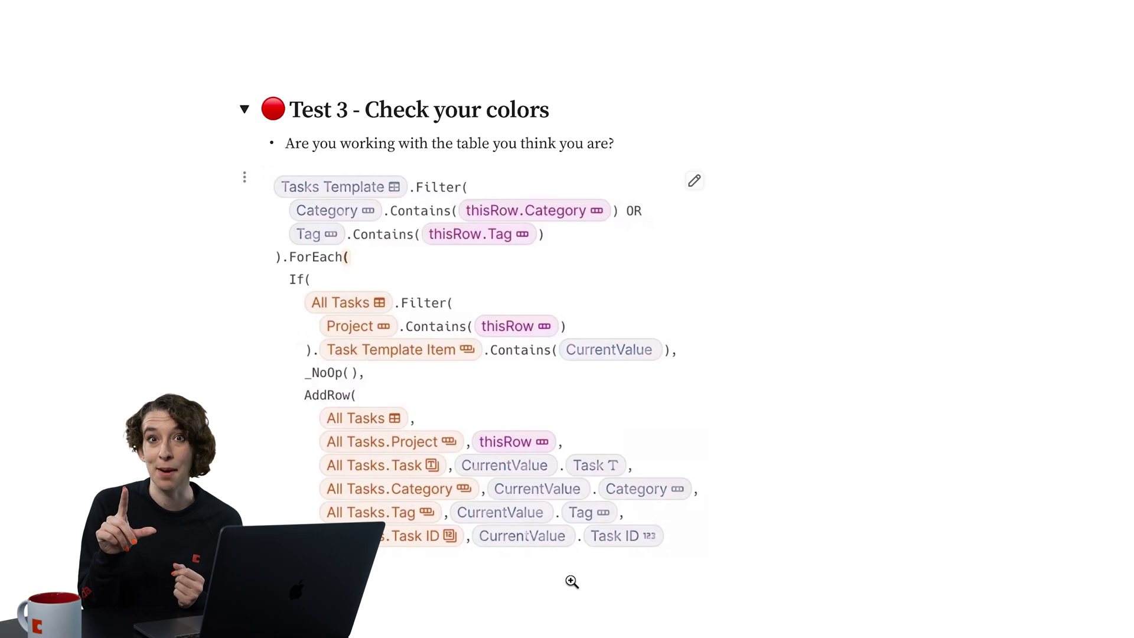
scroll(571, 581, down, 5)
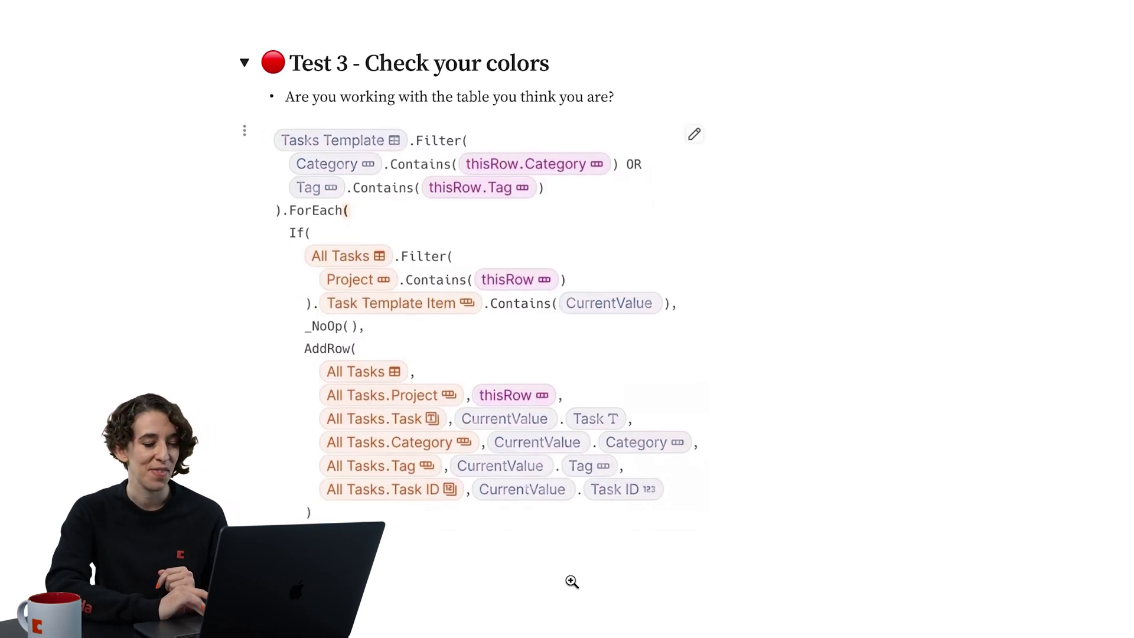
Step: Expand Test 4 and open the Library Books.Filter(Genre.Matches("Fiction")) formula in the editor
click(244, 447)
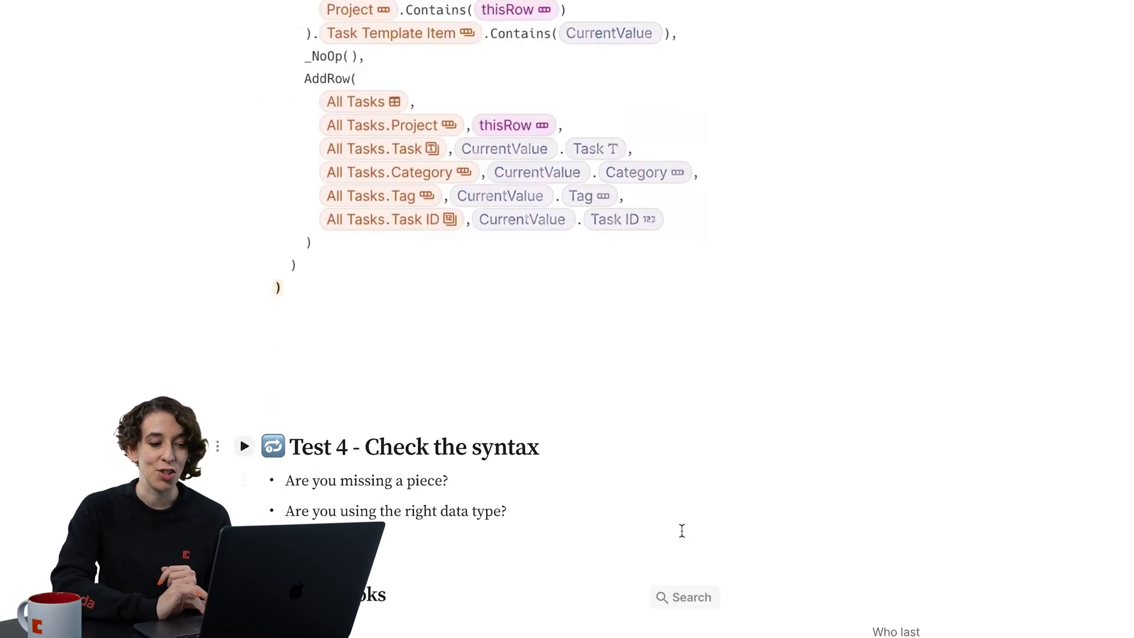
scroll(682, 530, down, 6)
scroll(681, 529, down, 1)
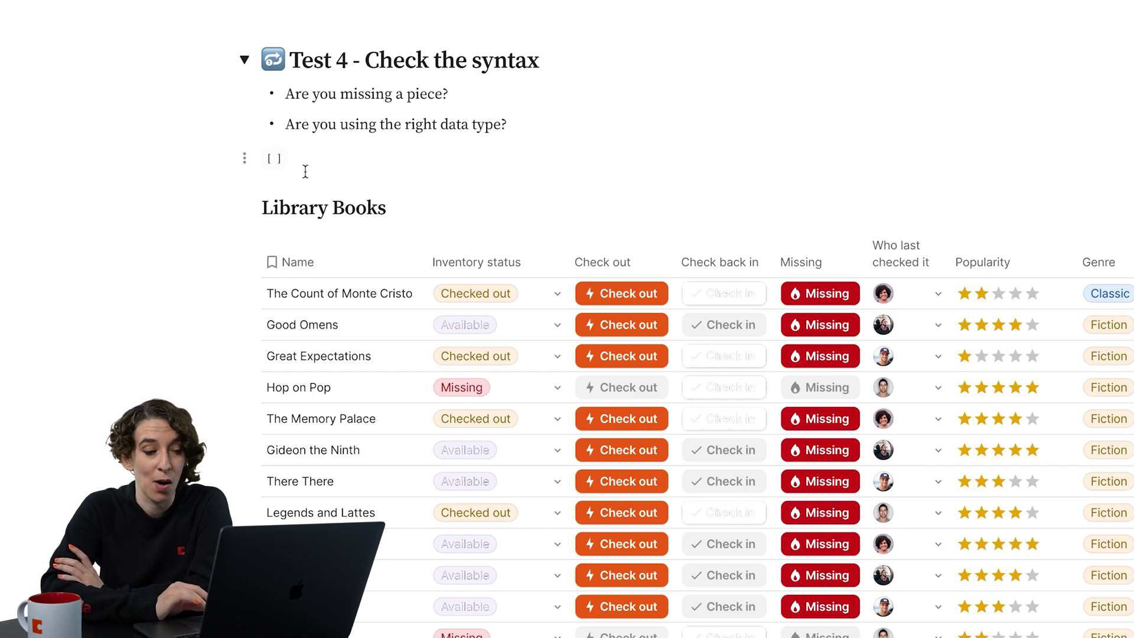
right_click(274, 157)
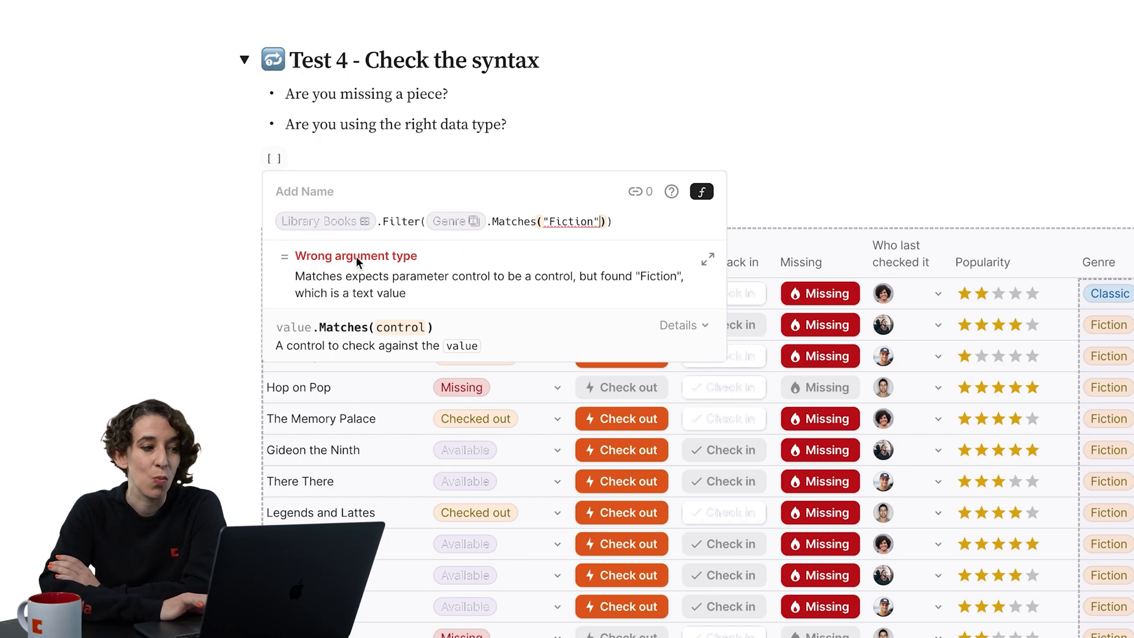
click(509, 222)
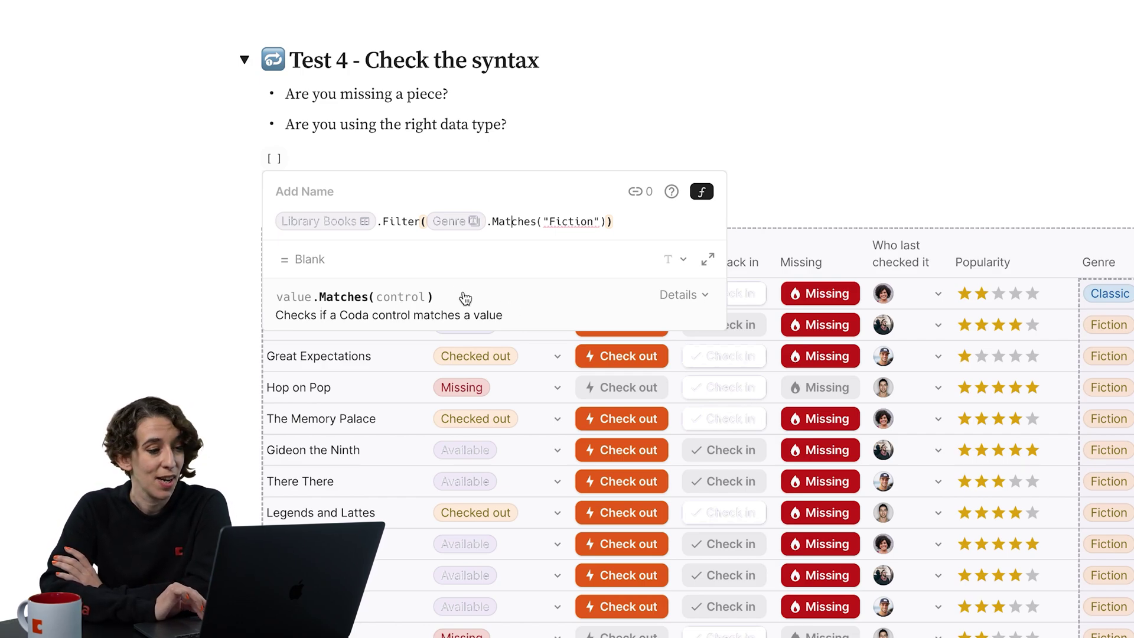
Step: Rewrite the filter as Genre.contains(Fiction) using the Fiction genre option, and append .count()
click(408, 220)
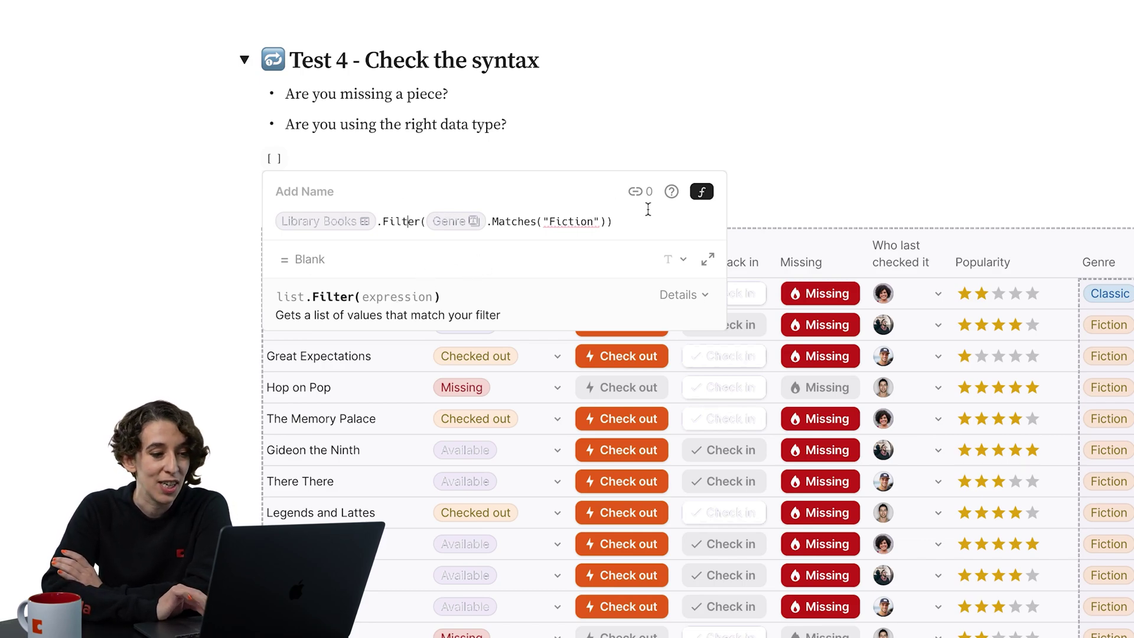
double_click(518, 222)
key(BackSpace)
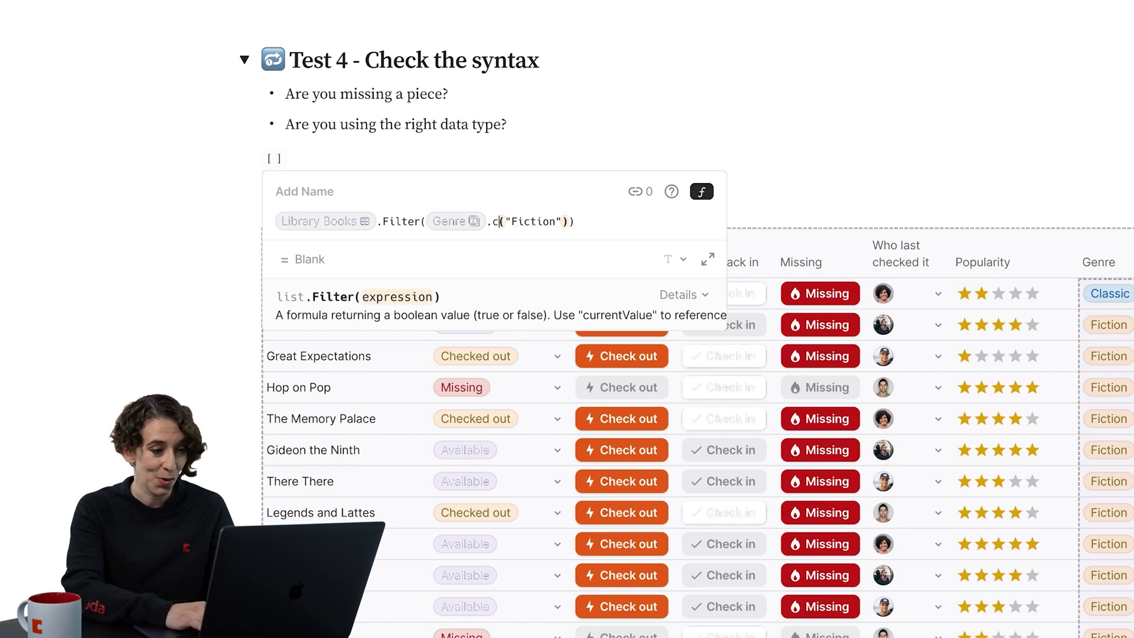
text(cont)
text(t)
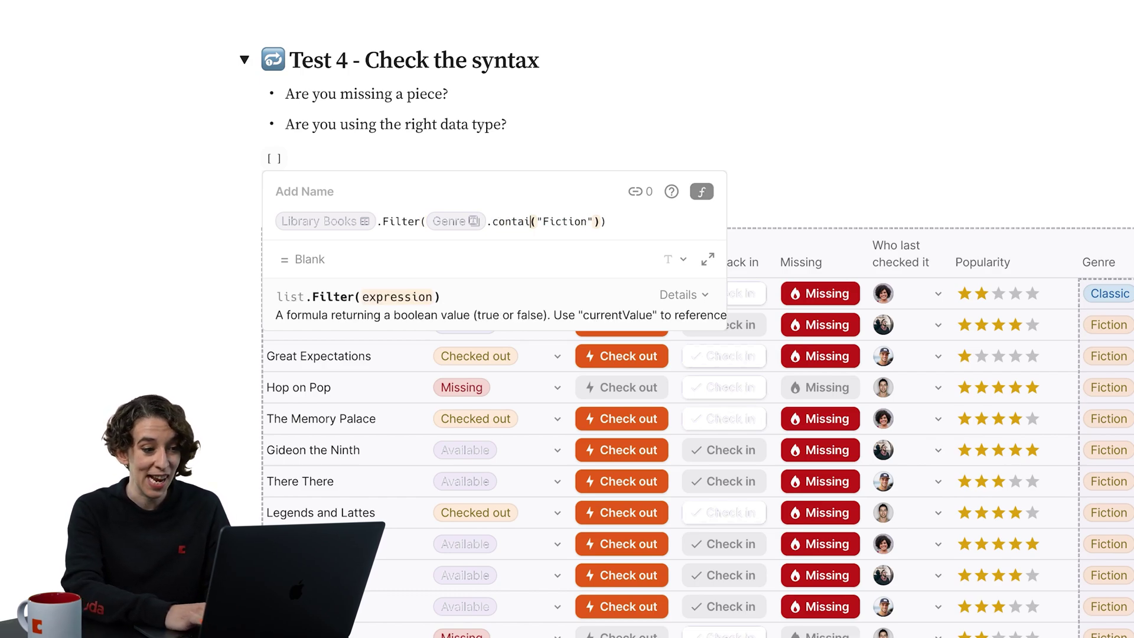
text(ins)
key(Right)
key(Right)
key(Right)
key(Right)
key(Right)
key(Right)
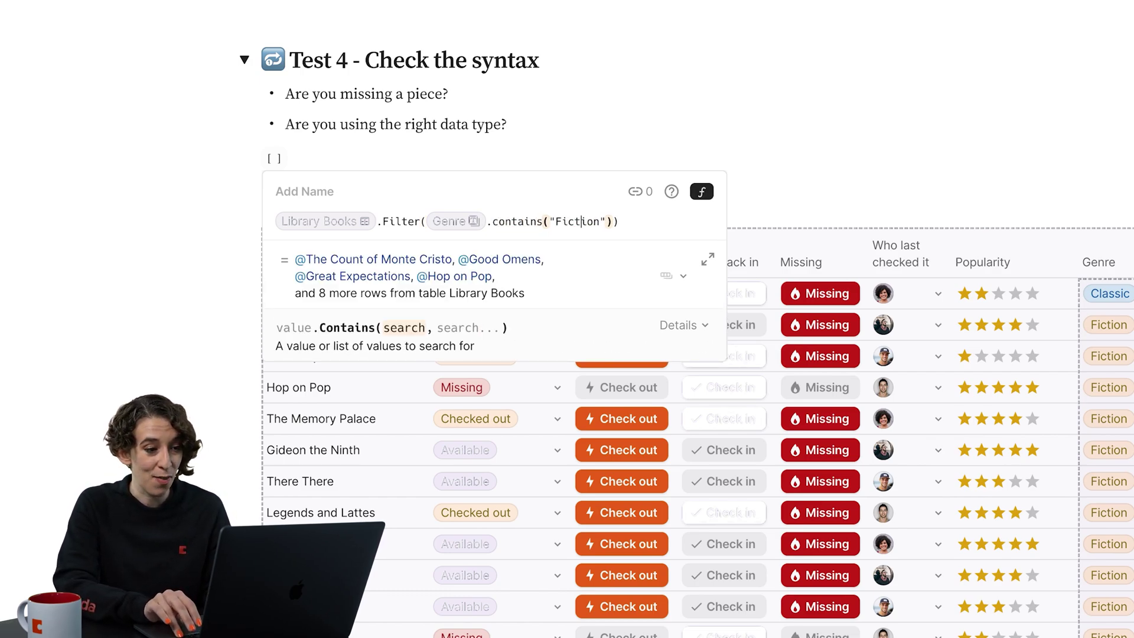
key(Right)
key(Right)
key(BackSpace)
key(BackSpace)
key(BackSpace)
key(BackSpace)
key(BackSpace)
key(BackSpace)
key(BackSpace)
key(BackSpace)
key(BackSpace)
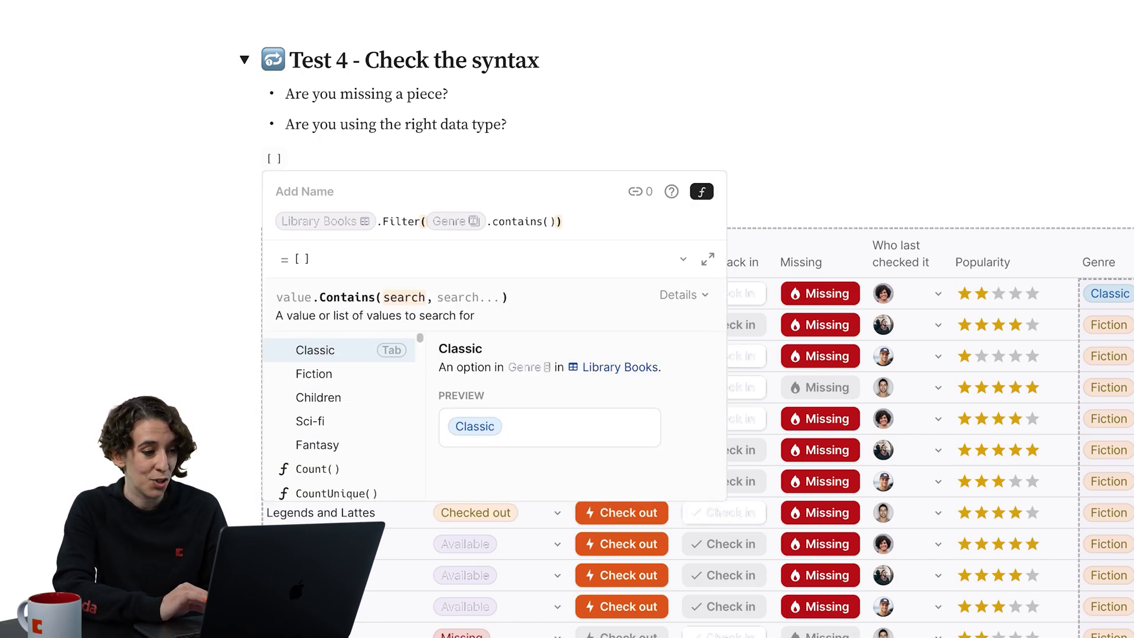
click(337, 378)
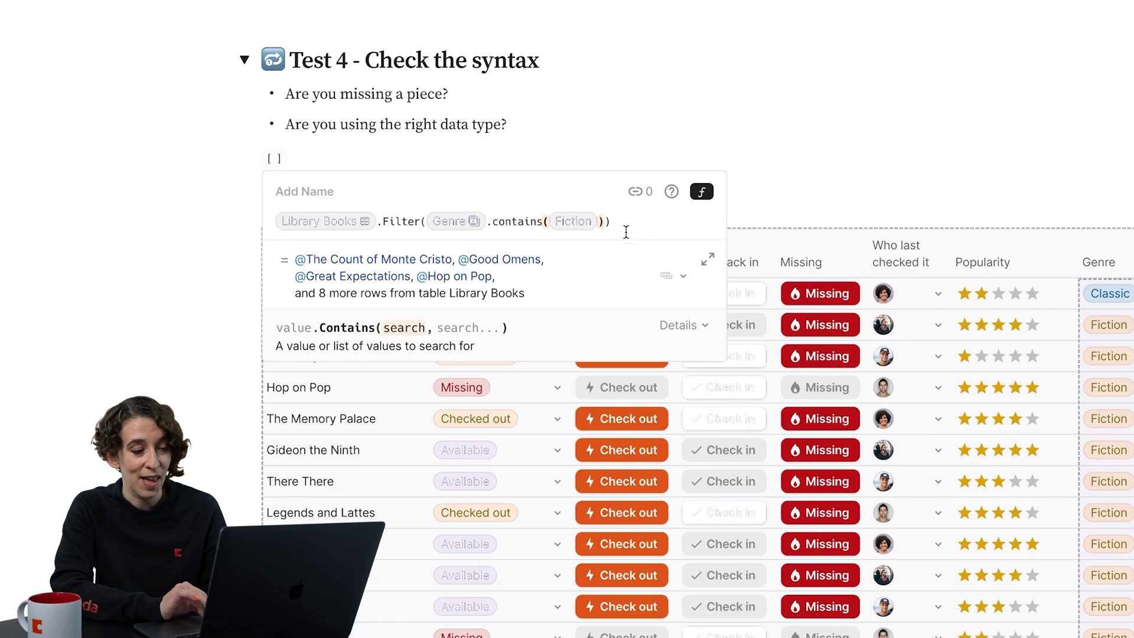
key(Right)
key(Right)
text(.count())
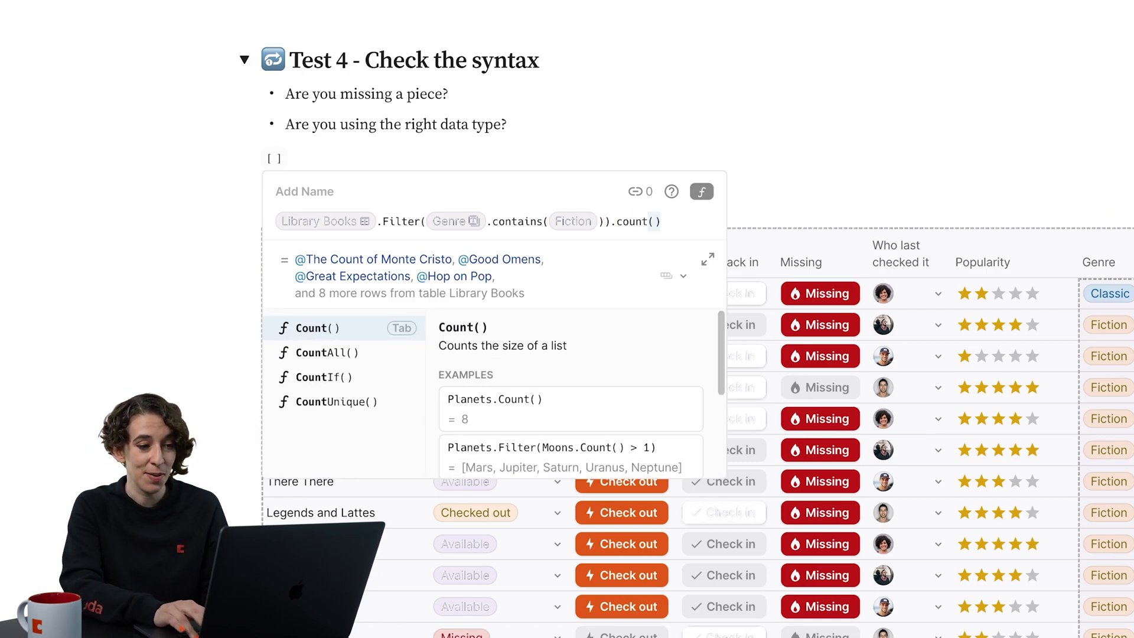
Step: Commit the formula showing 12 Fiction books and expand Test 5 - Start at the end and backspace
key(Return)
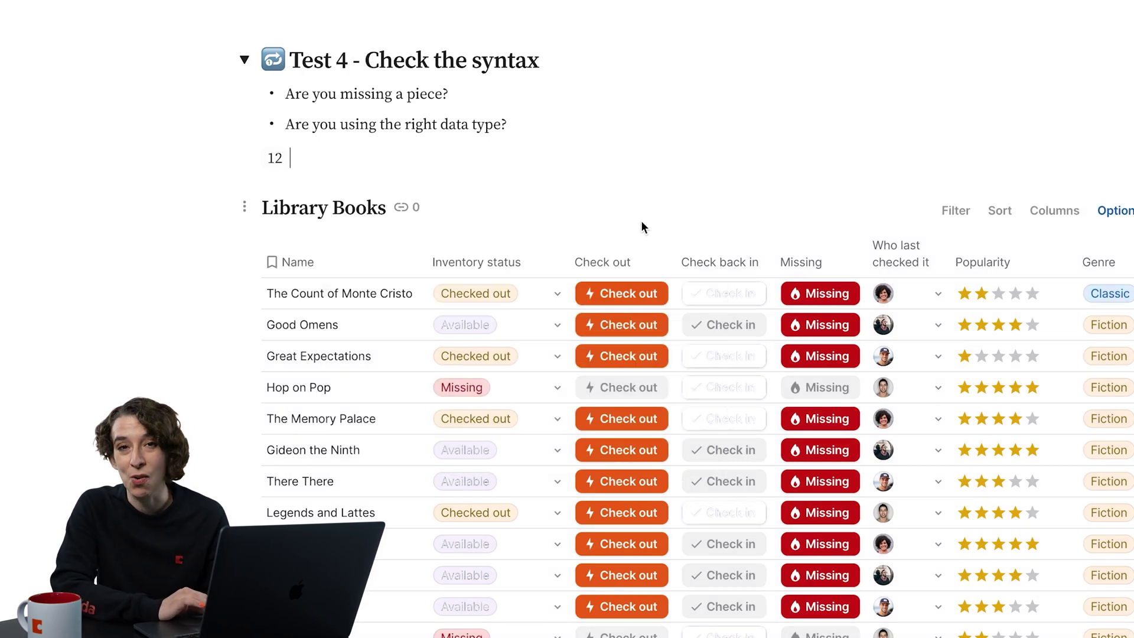
scroll(642, 228, down, 3)
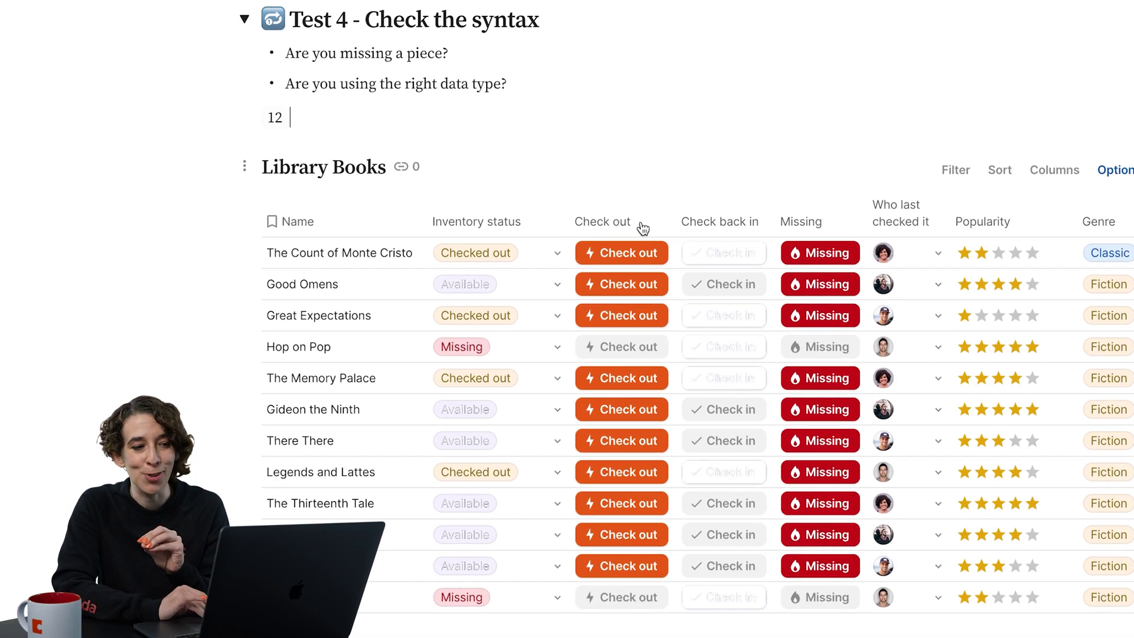
scroll(642, 224, down, 8)
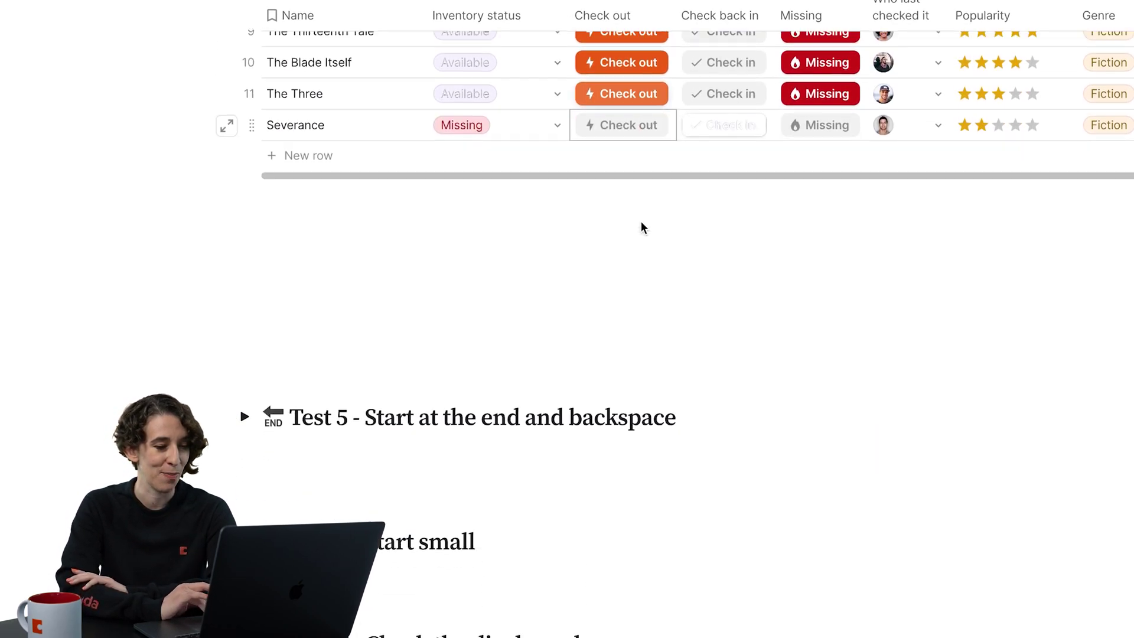
click(244, 319)
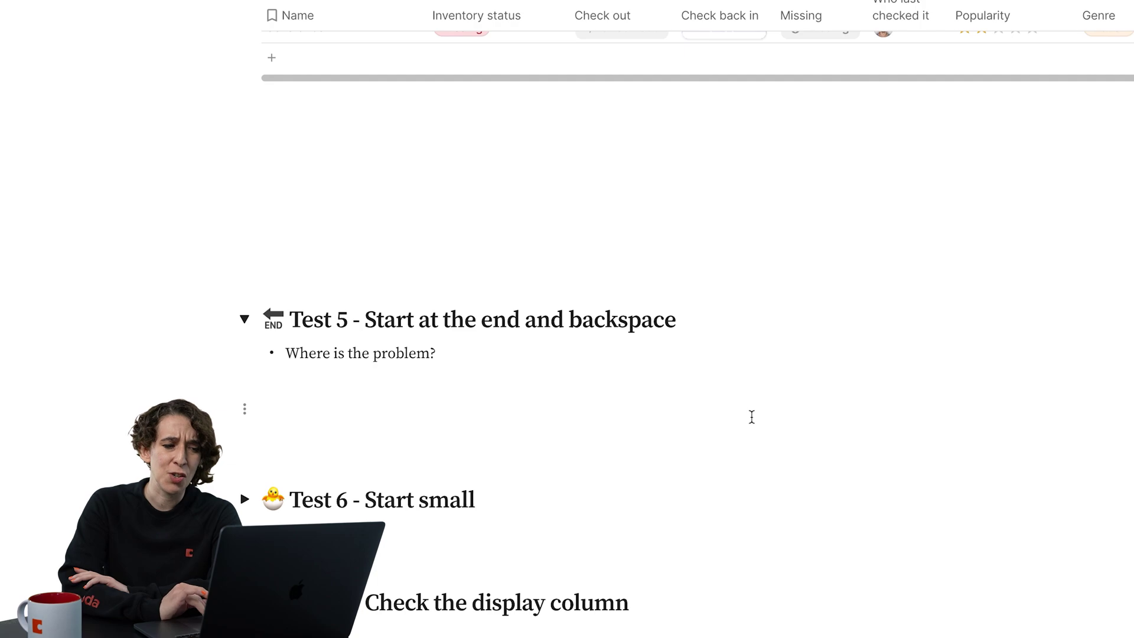
scroll(749, 415, down, 1)
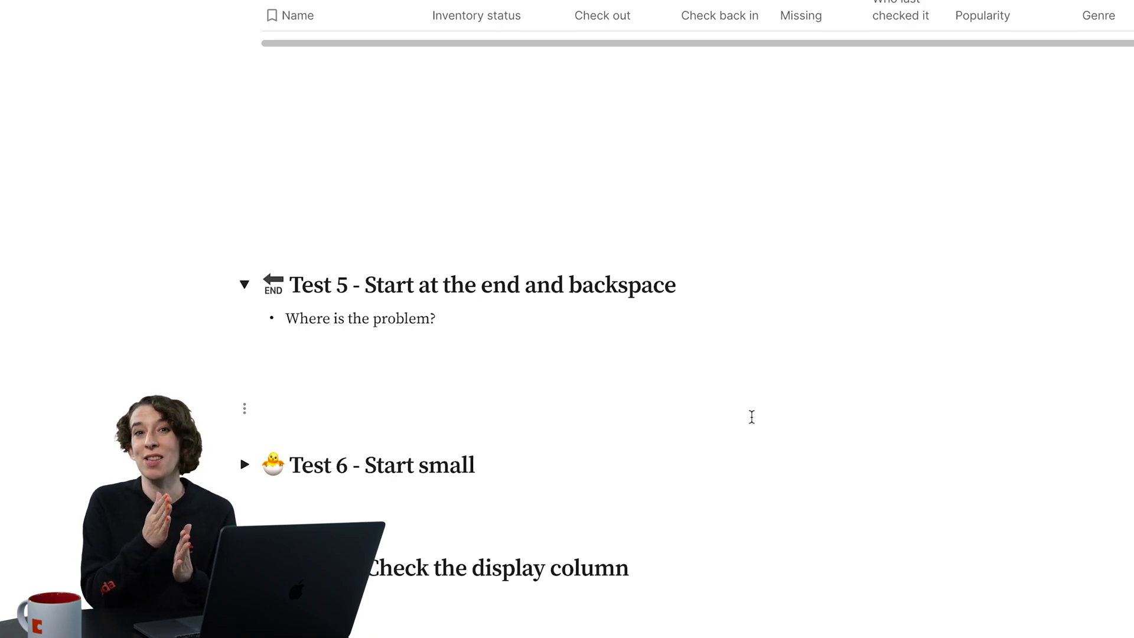
Step: Replace .Count() with .BulletedList() so the Test 4 formula lists the twelve Fiction titles
scroll(719, 254, up, 10)
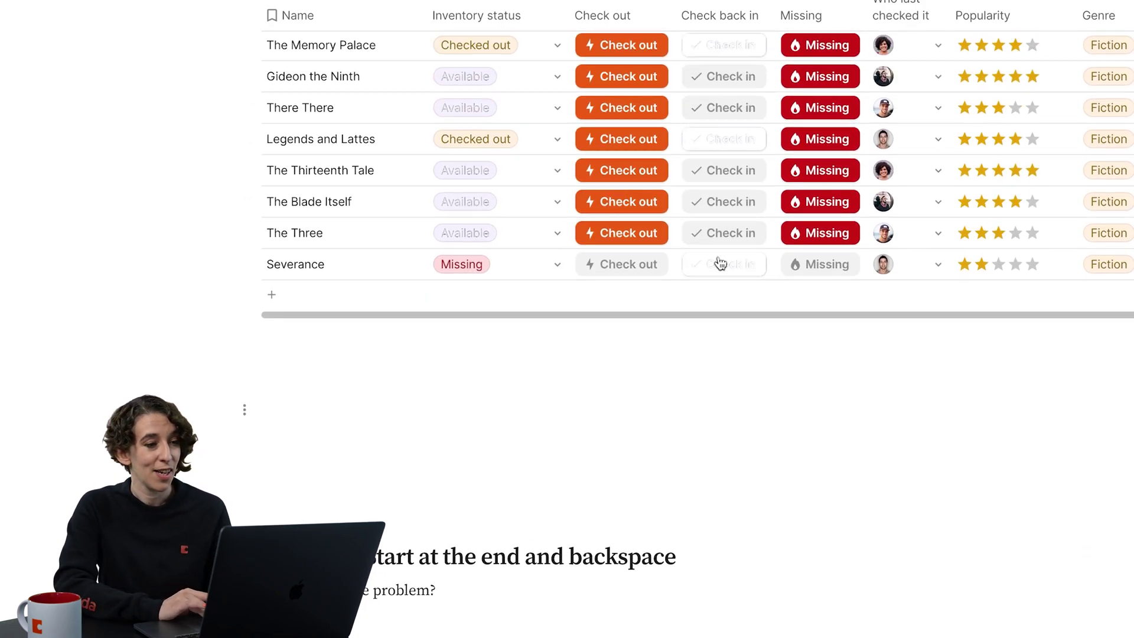
click(274, 193)
click(663, 257)
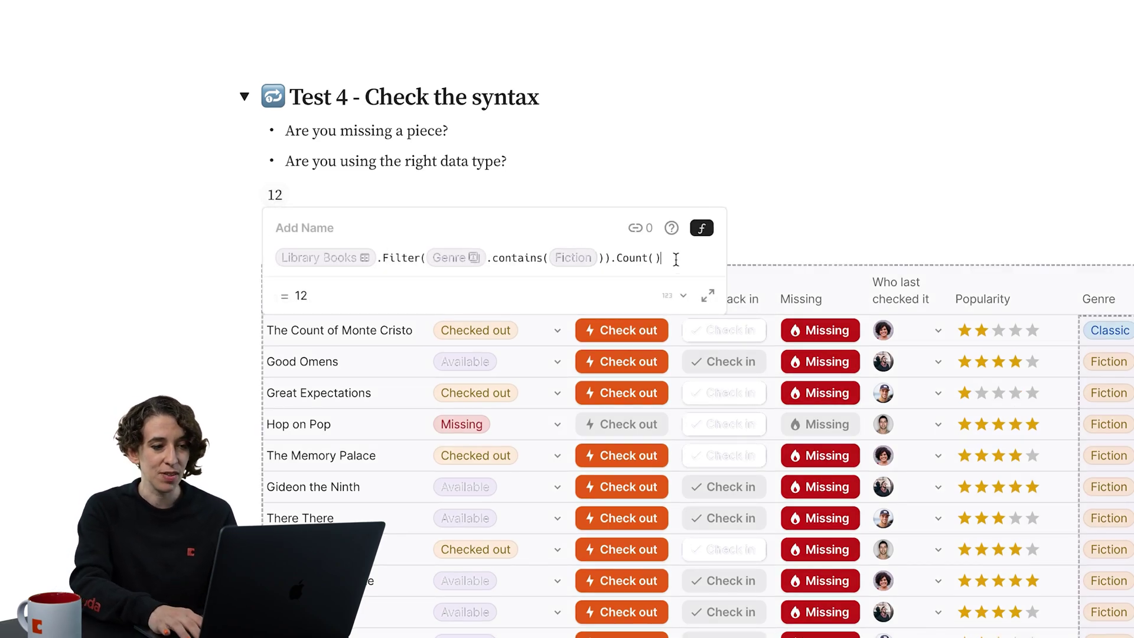
key(BackSpace)
key(BackSpace)
key(BackSpace)
key(BackSpace)
key(BackSpace)
key(BackSpace)
key(BackSpace)
key(BackSpace)
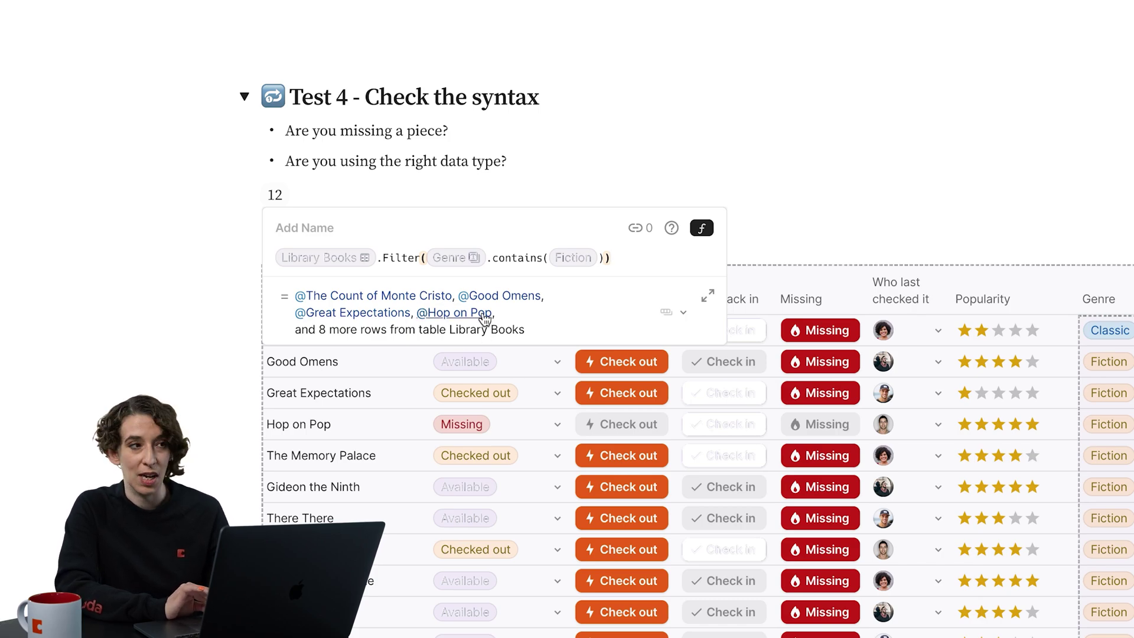
mouse_move(484, 319)
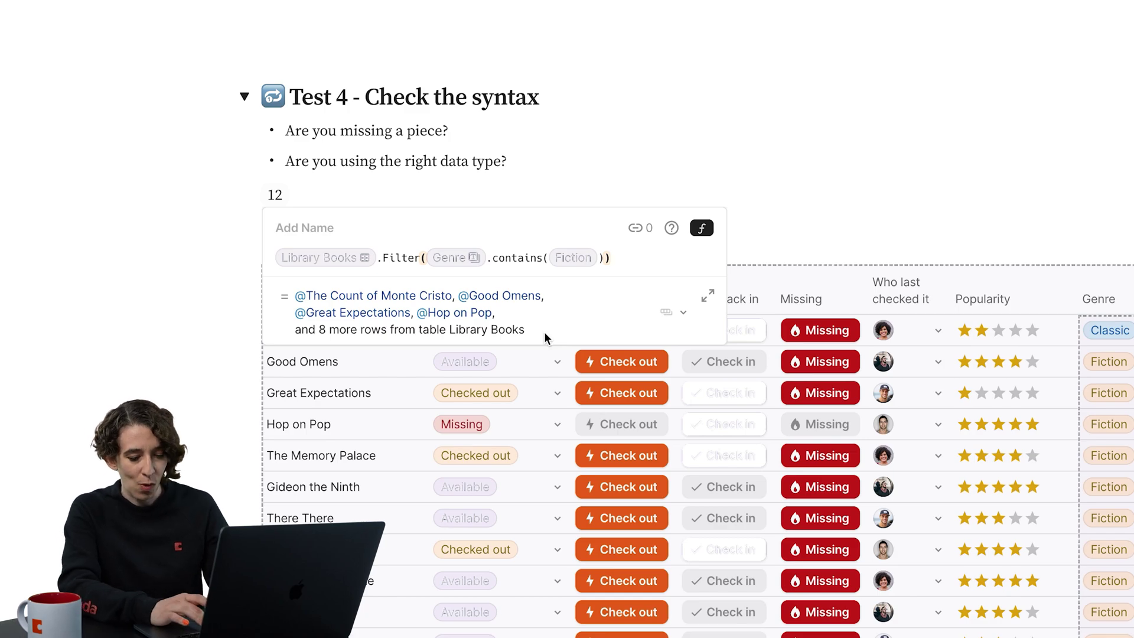
text(.BulletedList())
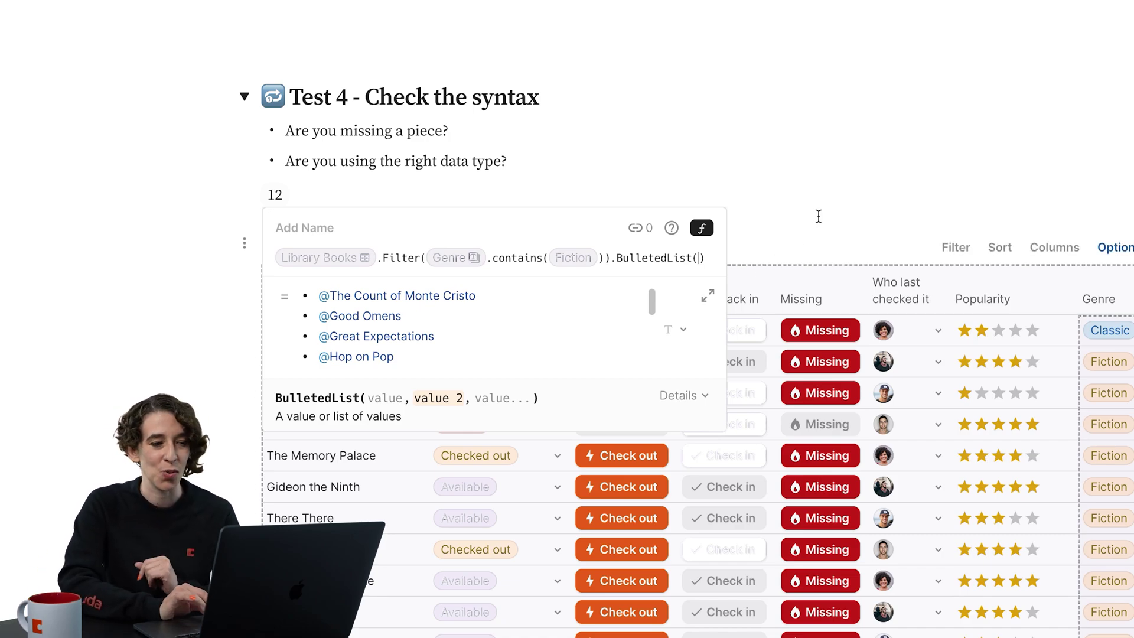
click(801, 199)
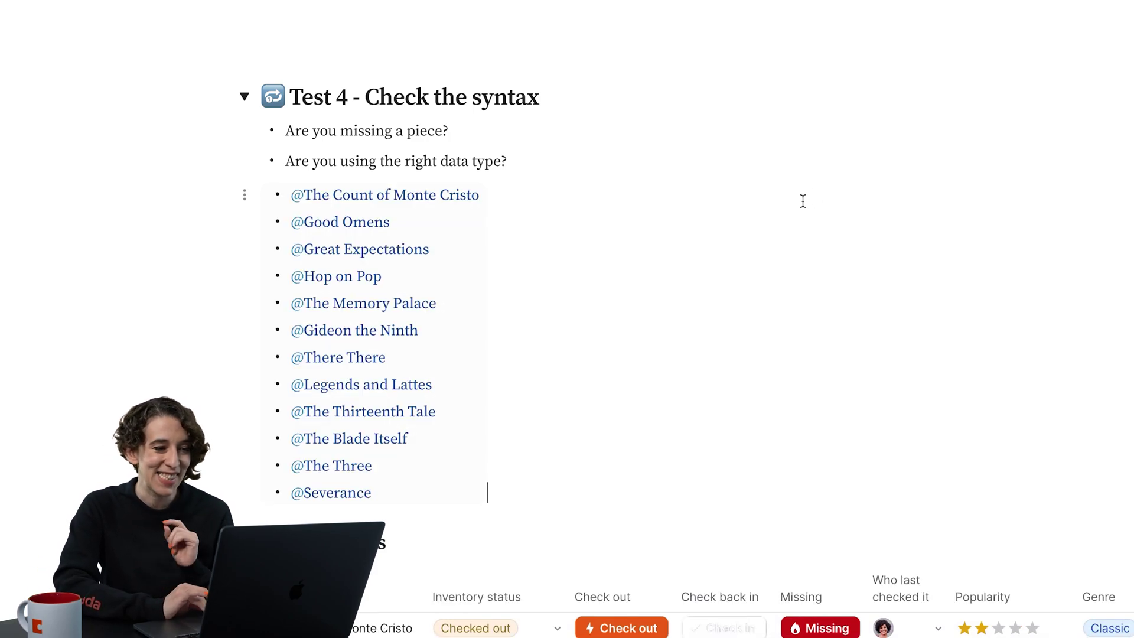
scroll(802, 201, down, 15)
Step: Expand Test 6 and scroll down to the Test 7 three-task table
scroll(803, 202, down, 2)
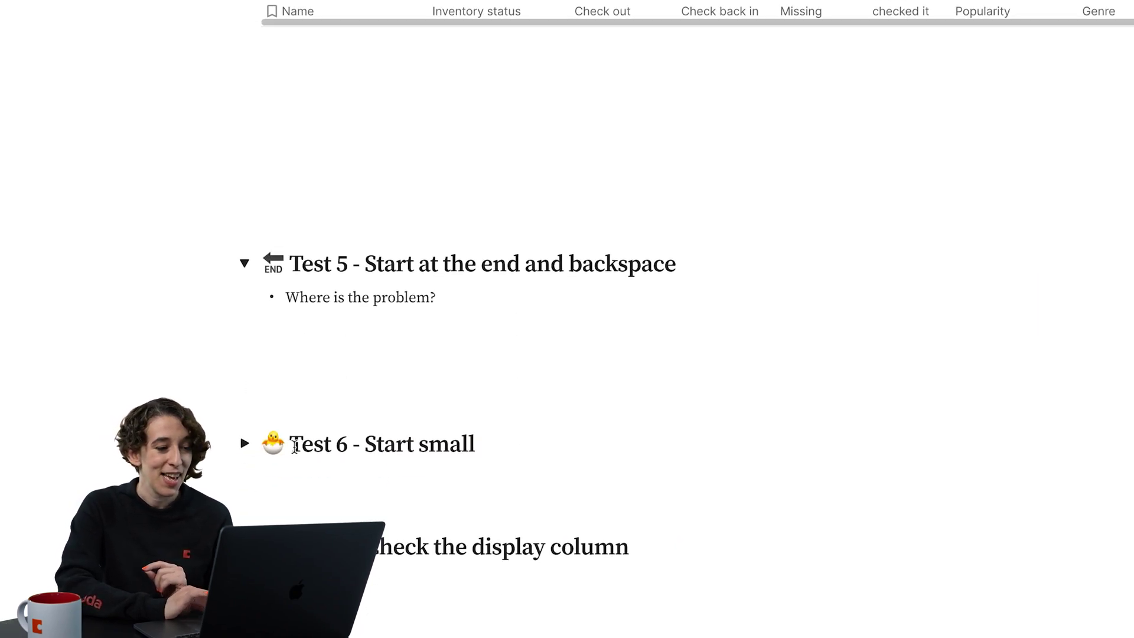
click(244, 443)
scroll(699, 476, down, 3)
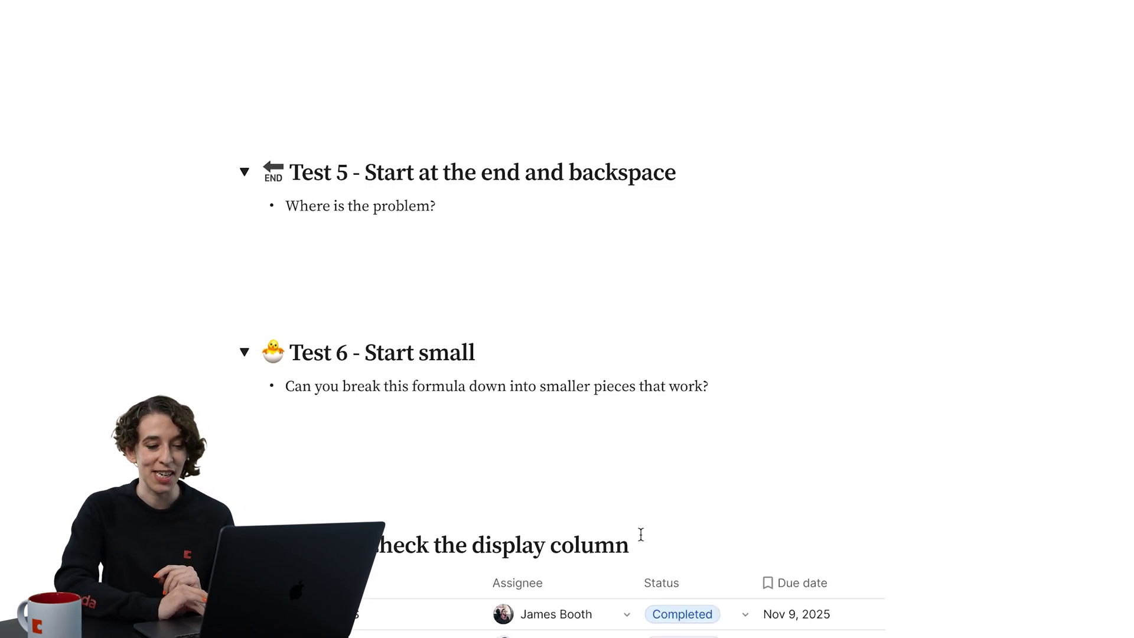
scroll(640, 533, down, 5)
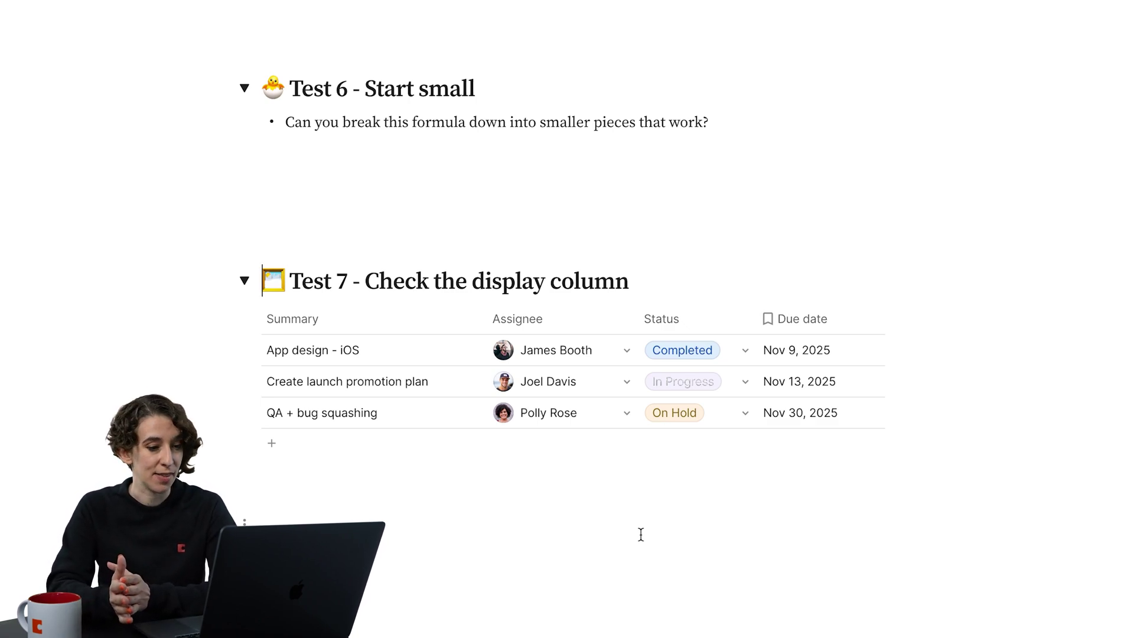
Step: Below the Tasks table, enter =Tasks.Filter(Status=Completed), which returns Nov 9, 2025
click(400, 494)
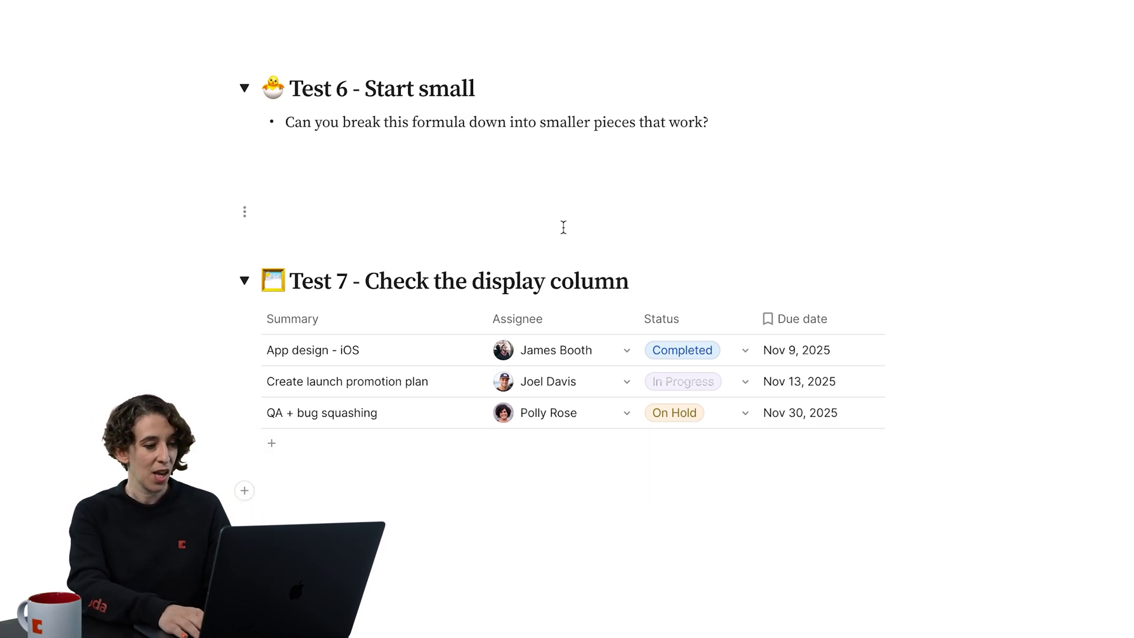
text(=Tasks)
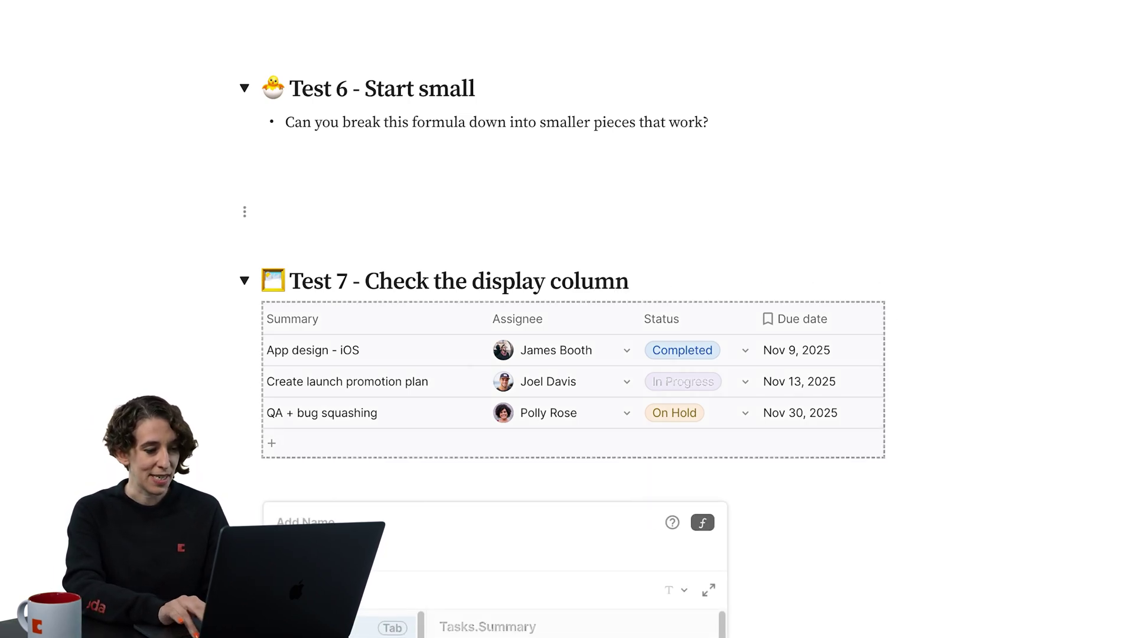
text(.Filter()
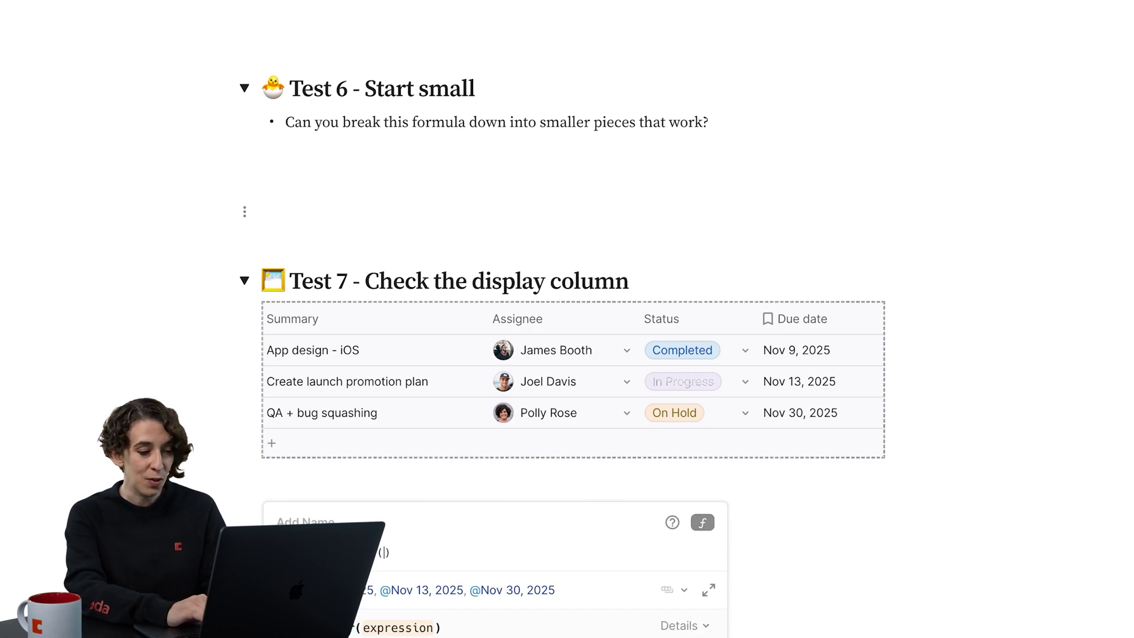
text(Status=Pending)
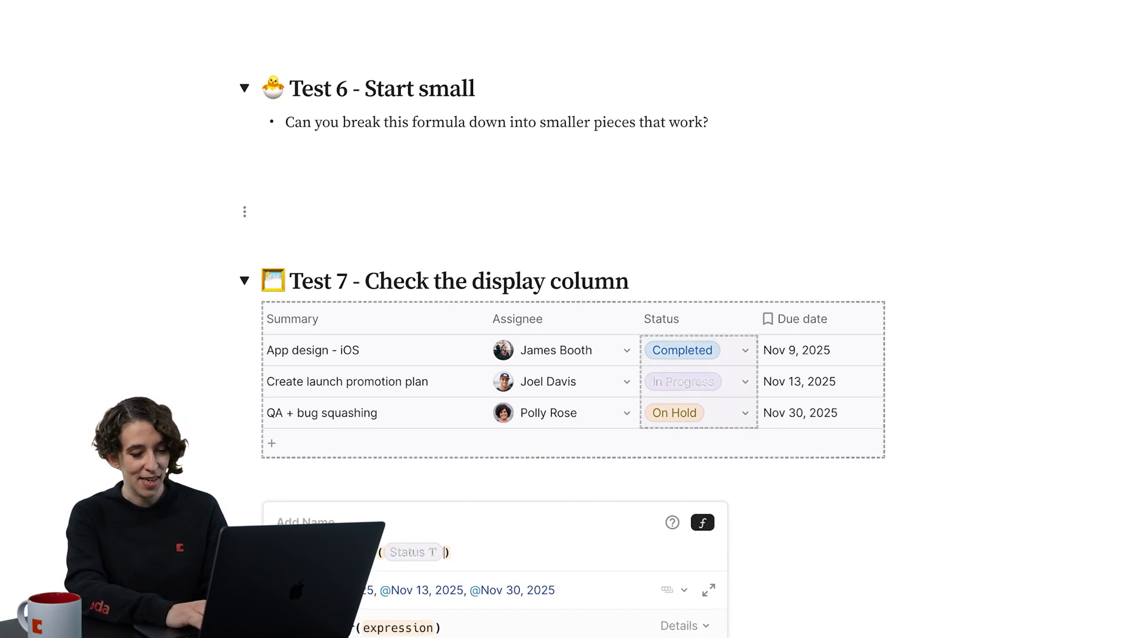
key(BackSpace)
key(BackSpace)
key(BackSpace)
key(BackSpace)
key(BackSpace)
key(BackSpace)
key(BackSpace)
text(Completed)
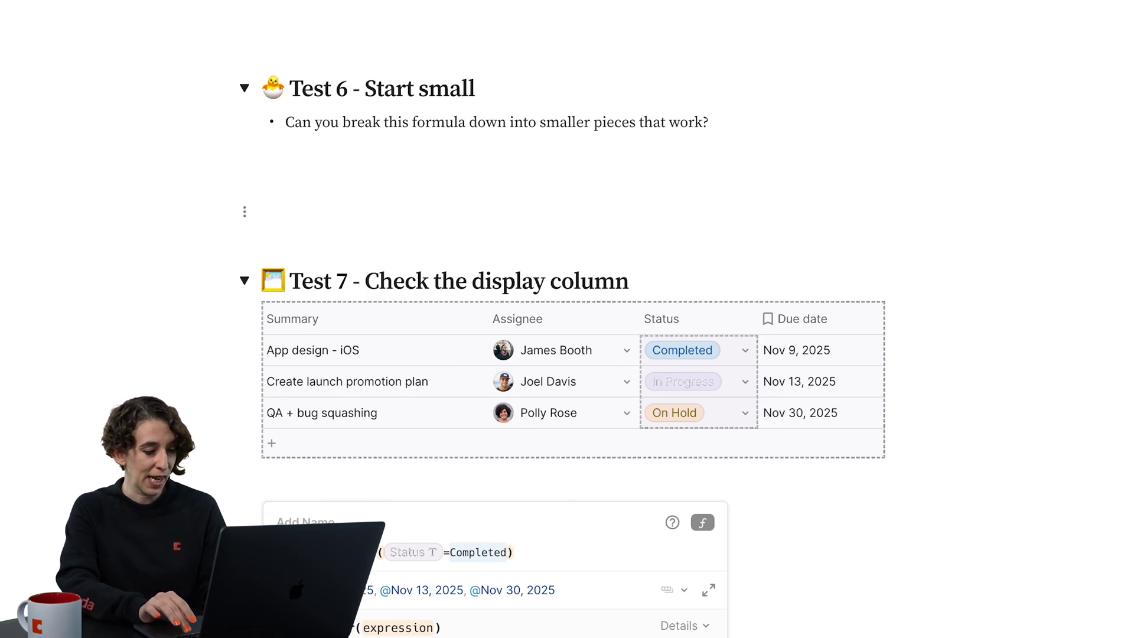
key(Right)
key(Return)
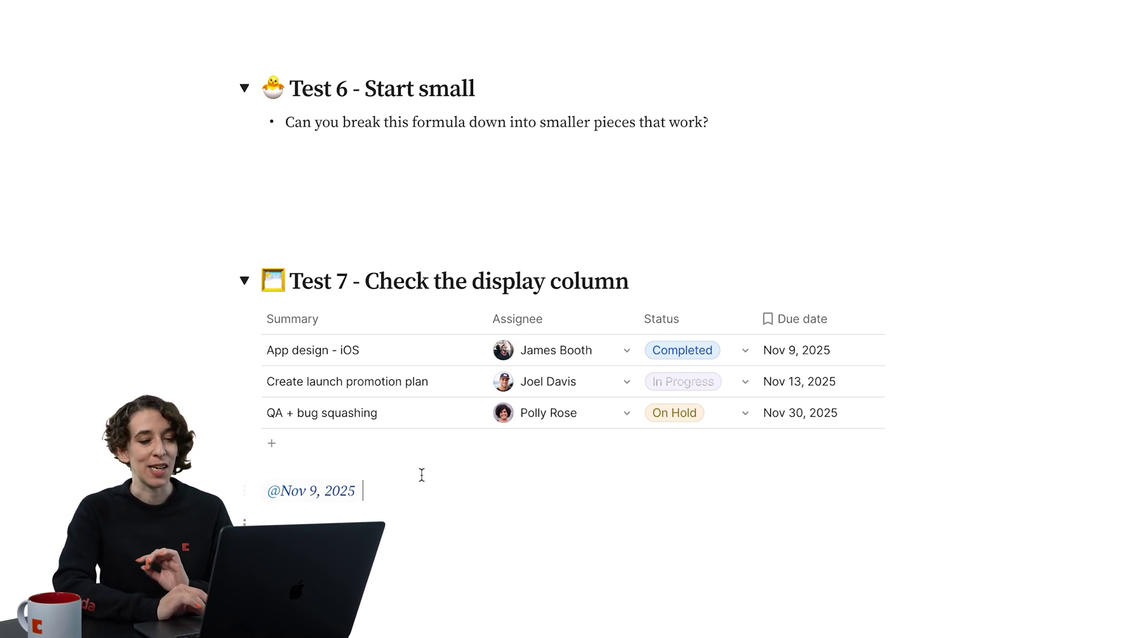
mouse_move(558, 463)
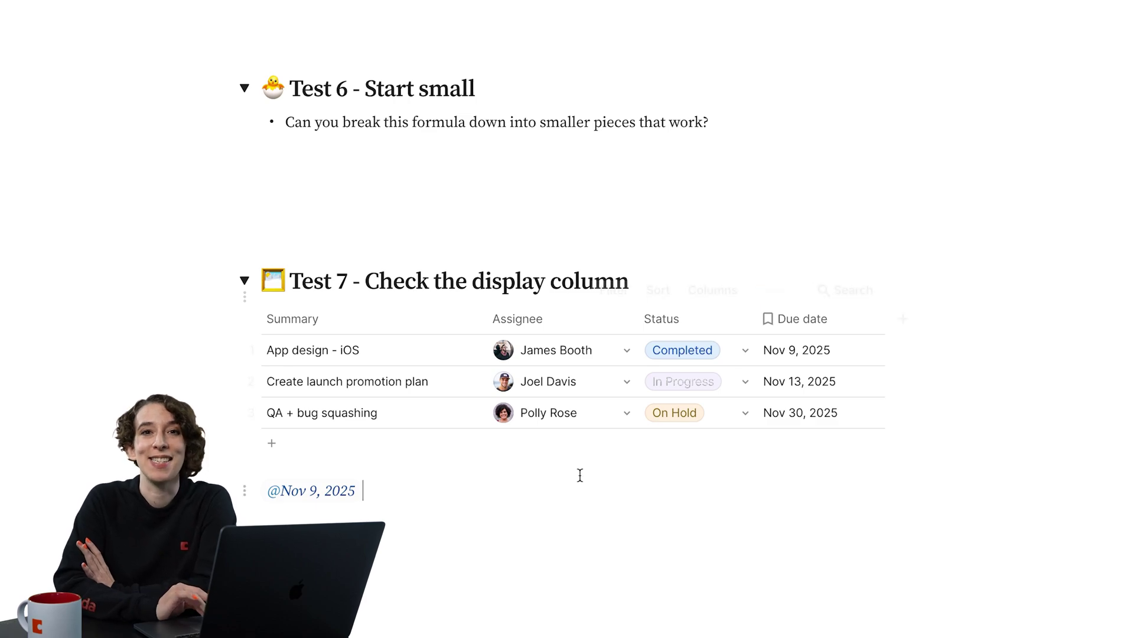
click(760, 333)
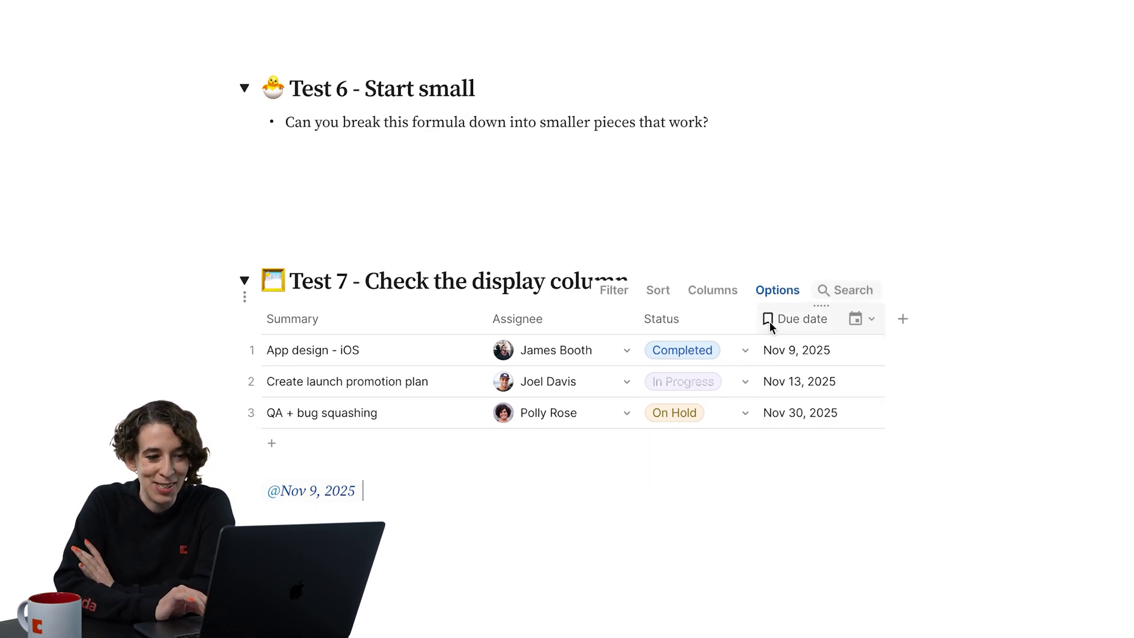
Step: Set Summary as the Tasks table's display column so the filter returns App design - iOS
click(778, 383)
click(764, 519)
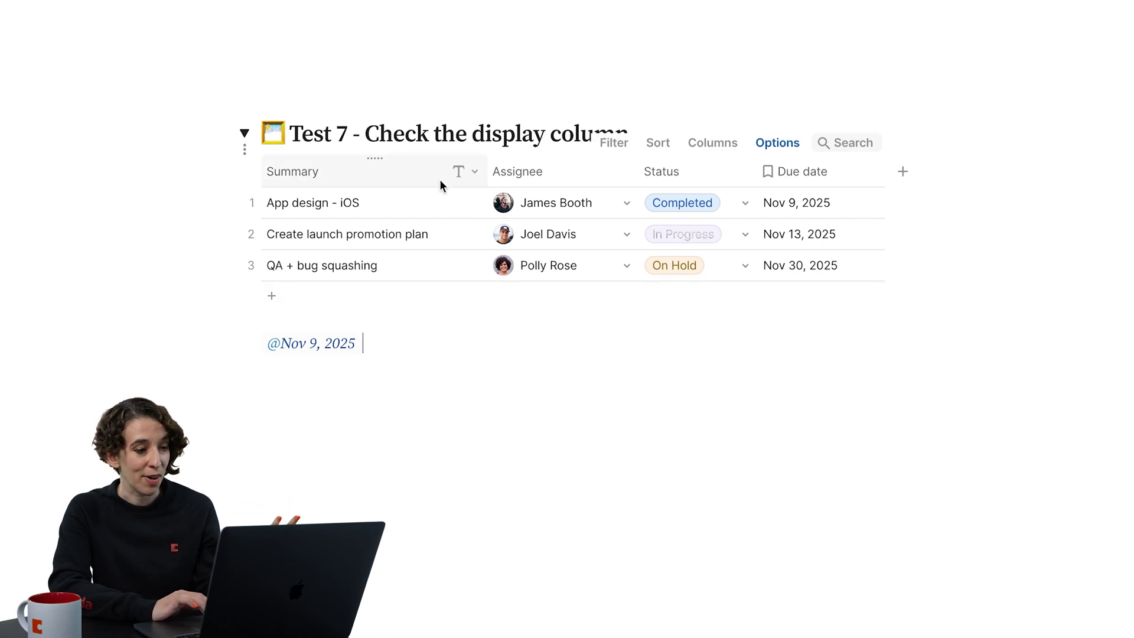
click(458, 171)
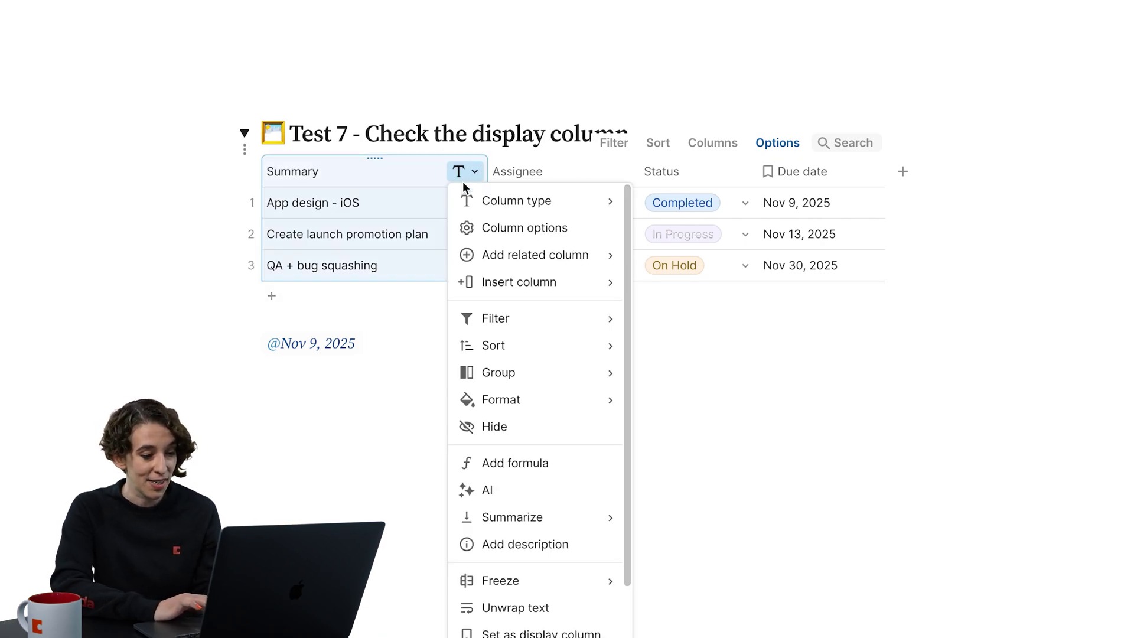
scroll(531, 575, down, 2)
click(529, 567)
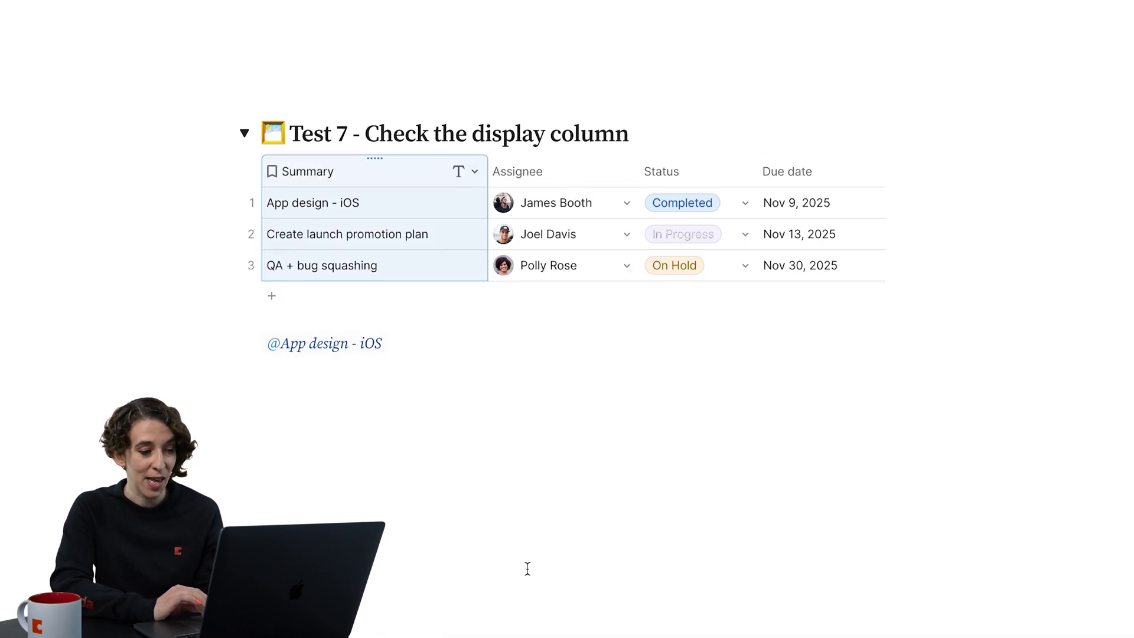
click(360, 427)
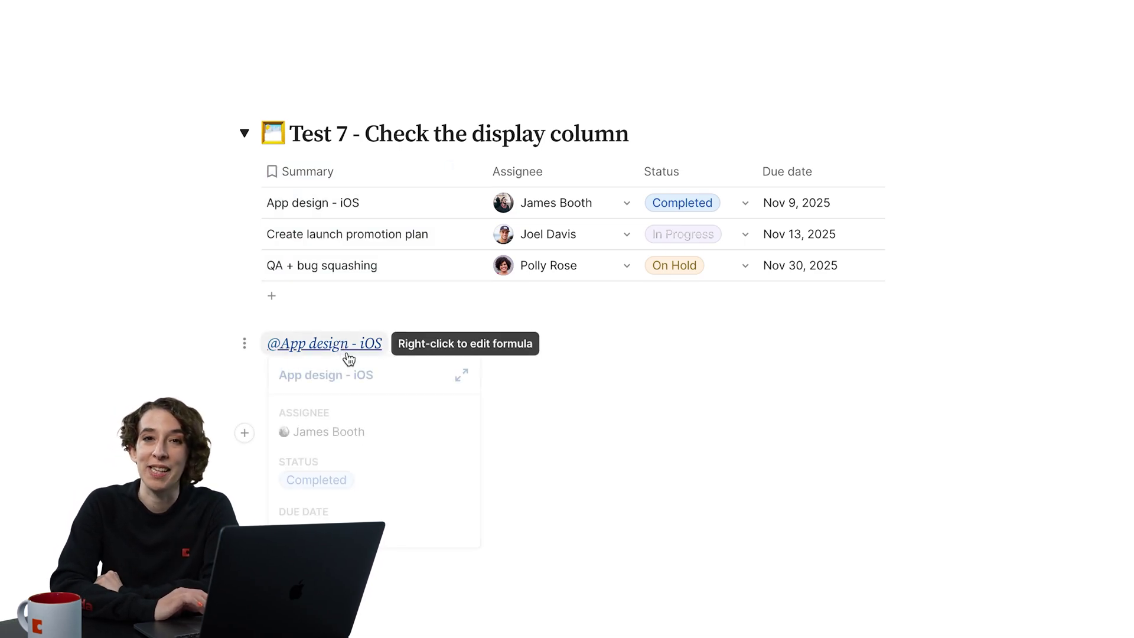